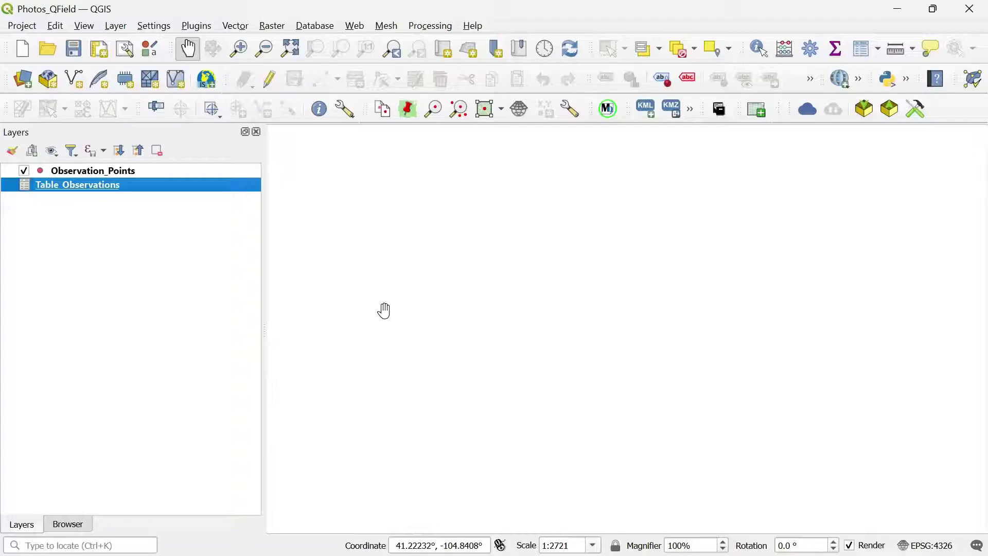
Inspect the empty attribute tables of Observation_Points and Table_Observations, then close both
click(133, 174)
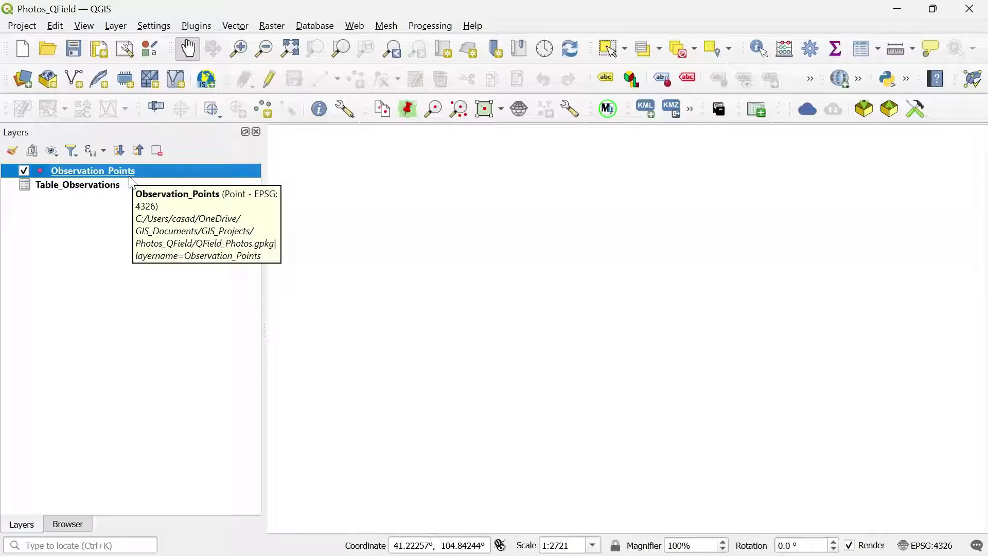
right_click(129, 177)
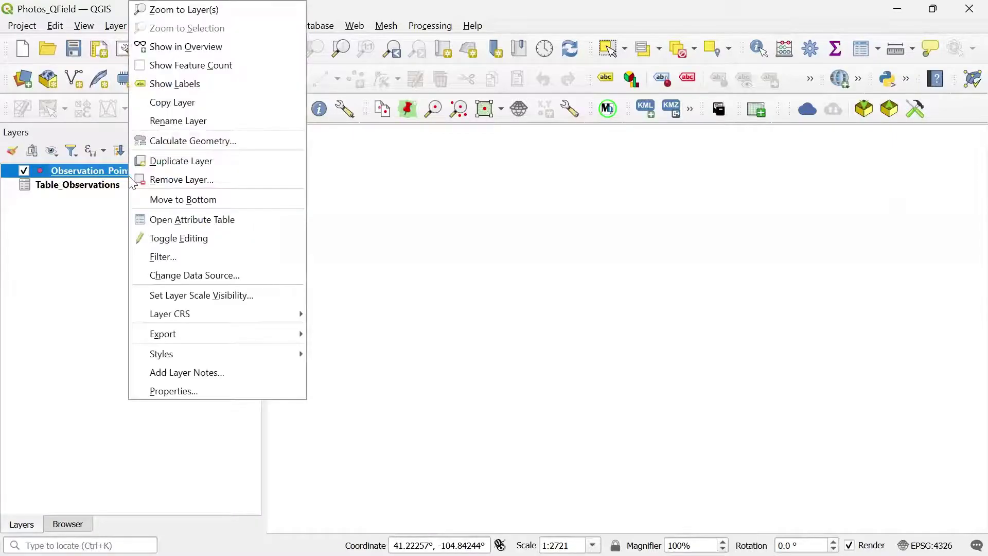
click(161, 219)
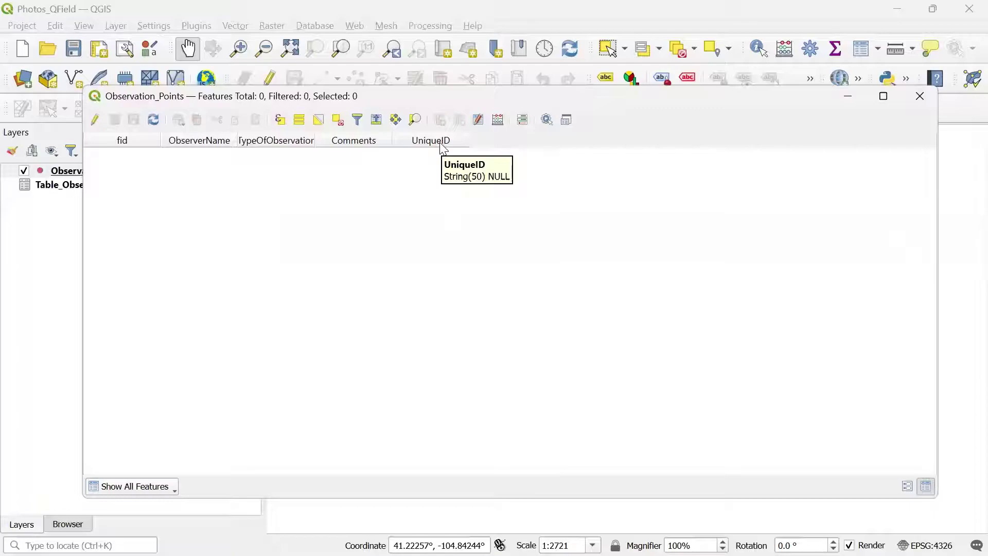
click(919, 95)
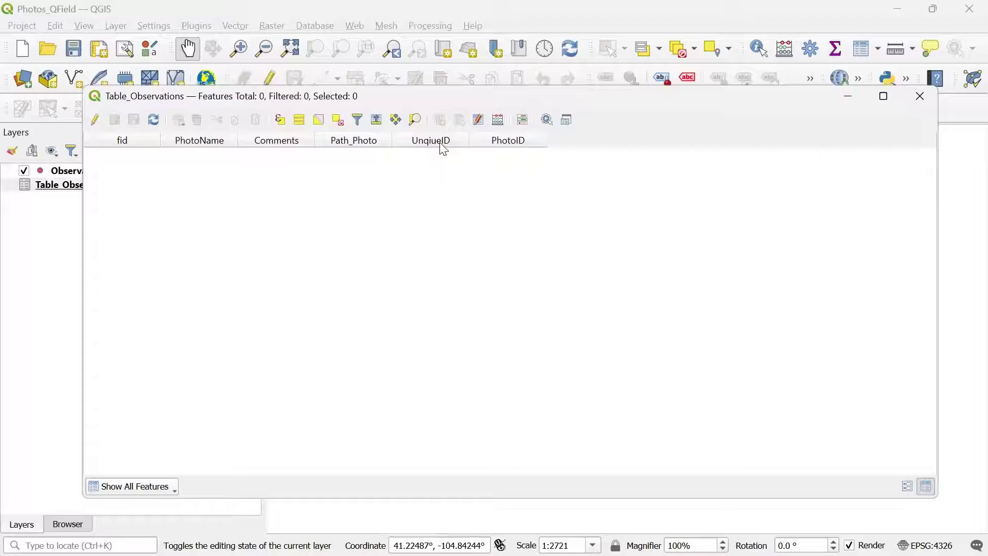
click(919, 96)
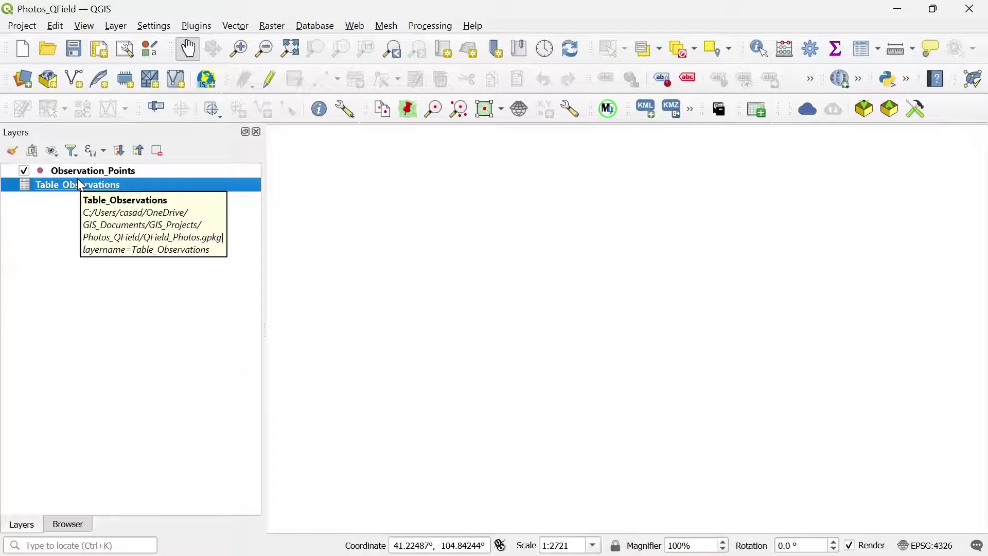
click(22, 26)
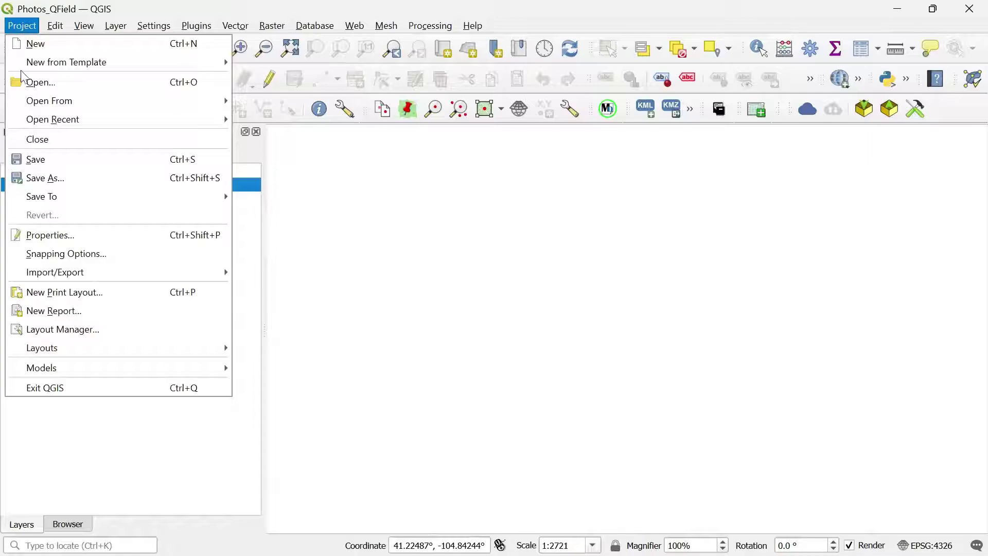
In Project Properties, start a new relation named PointPhotos with Composition strength
click(68, 236)
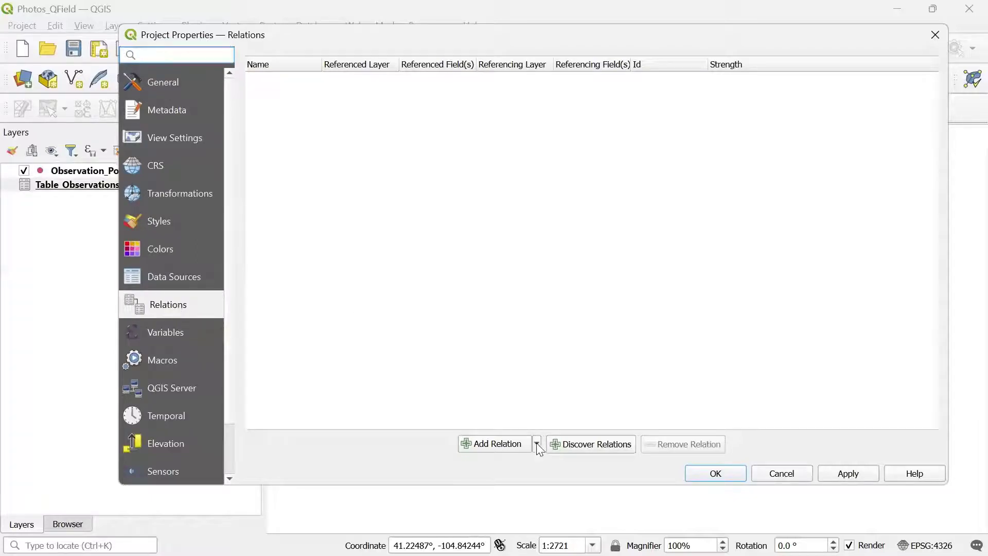
click(482, 444)
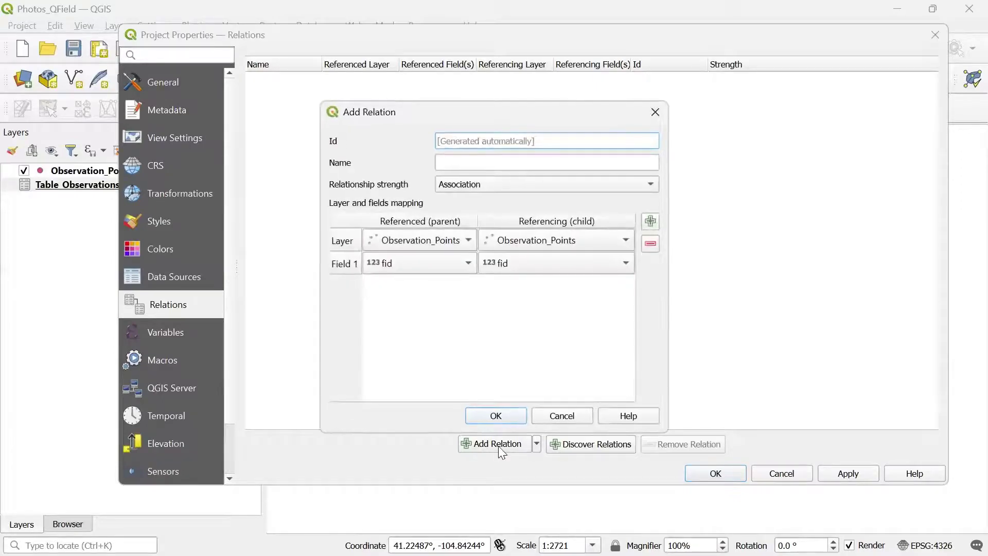
click(473, 164)
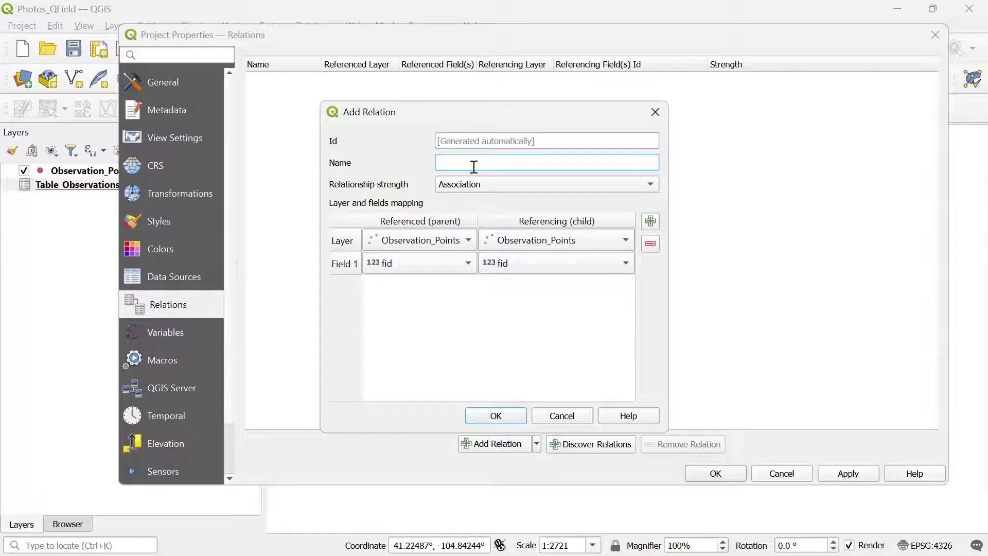
text(PointPhotos)
click(473, 184)
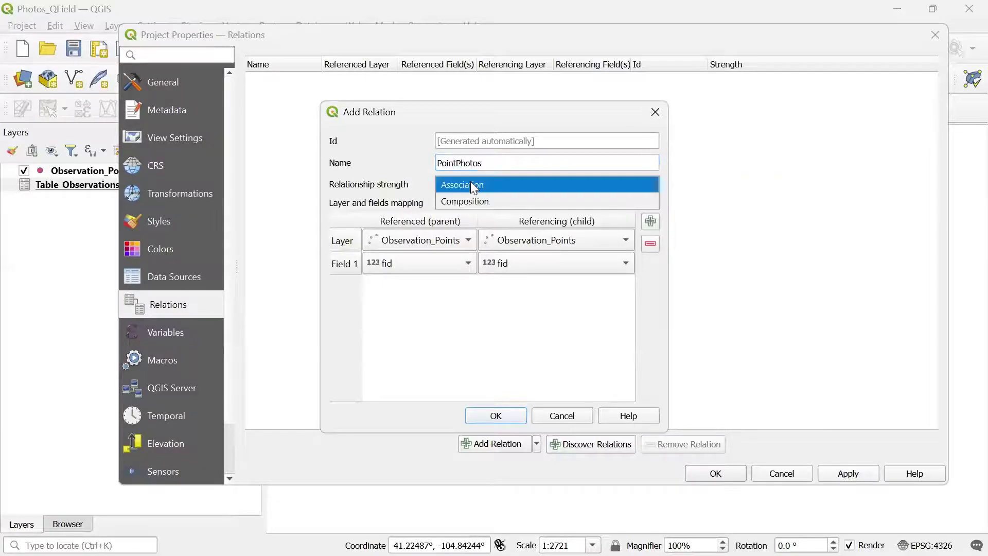
click(481, 201)
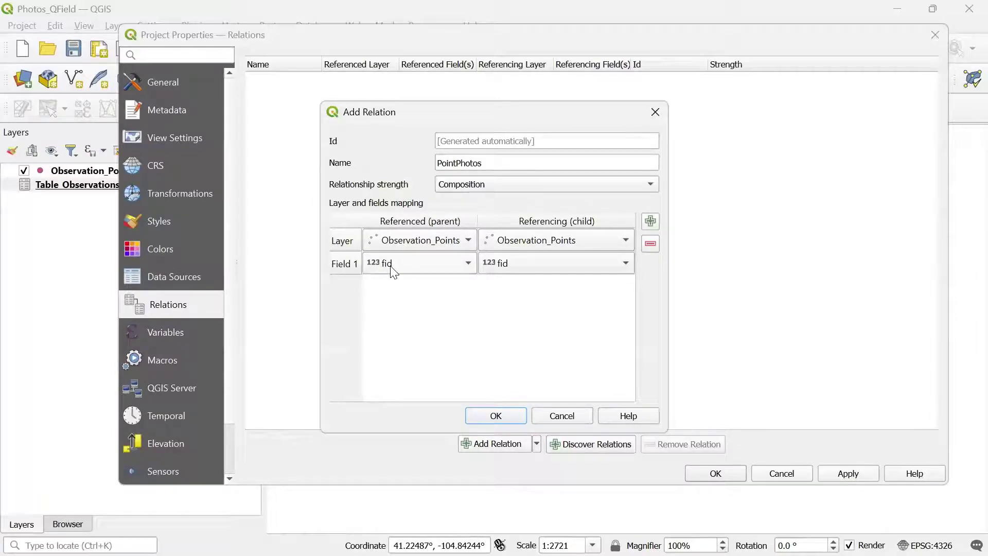
Link parent Observation_Points.UniqueID to child Table_Observations.UnqiueID, then confirm and apply the relation
click(392, 263)
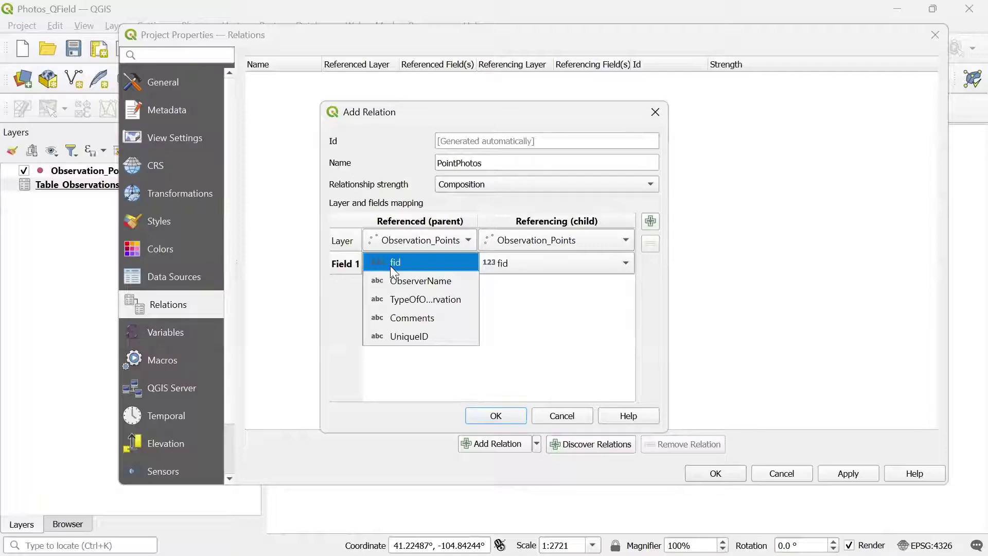
click(415, 336)
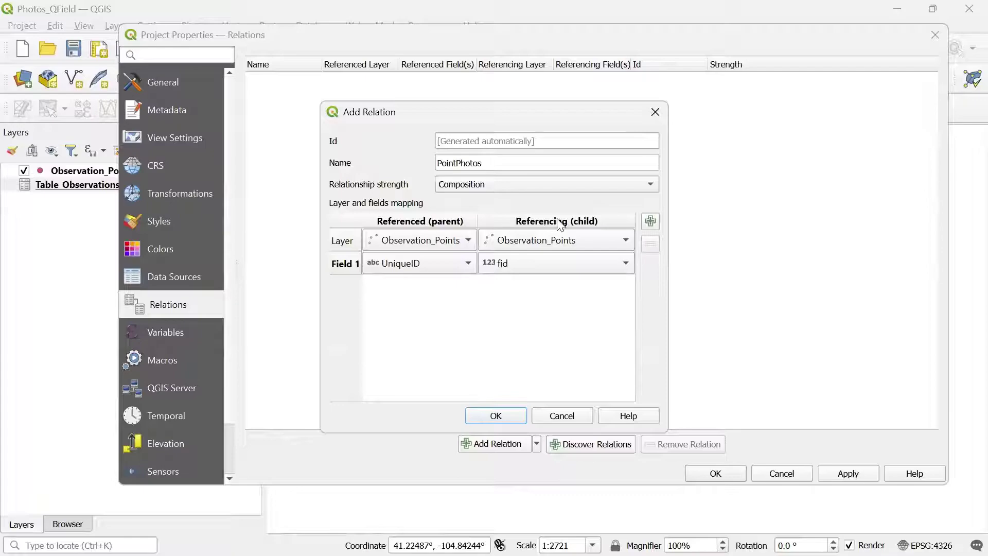
click(520, 241)
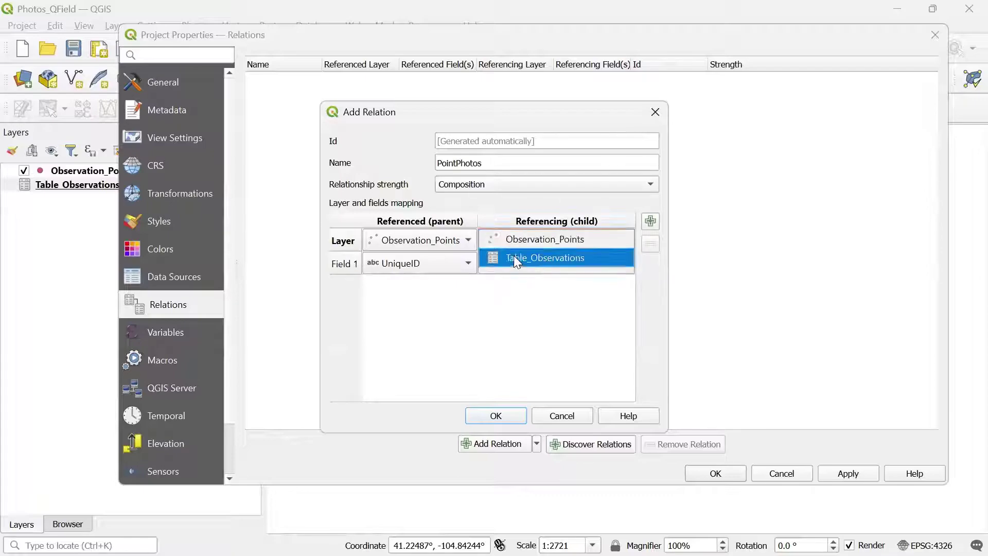
click(522, 259)
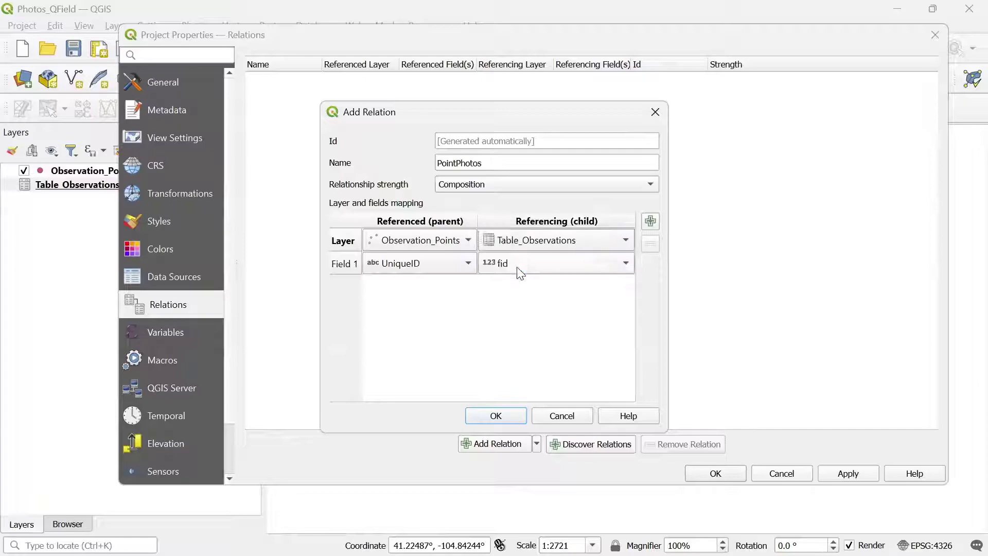
click(538, 268)
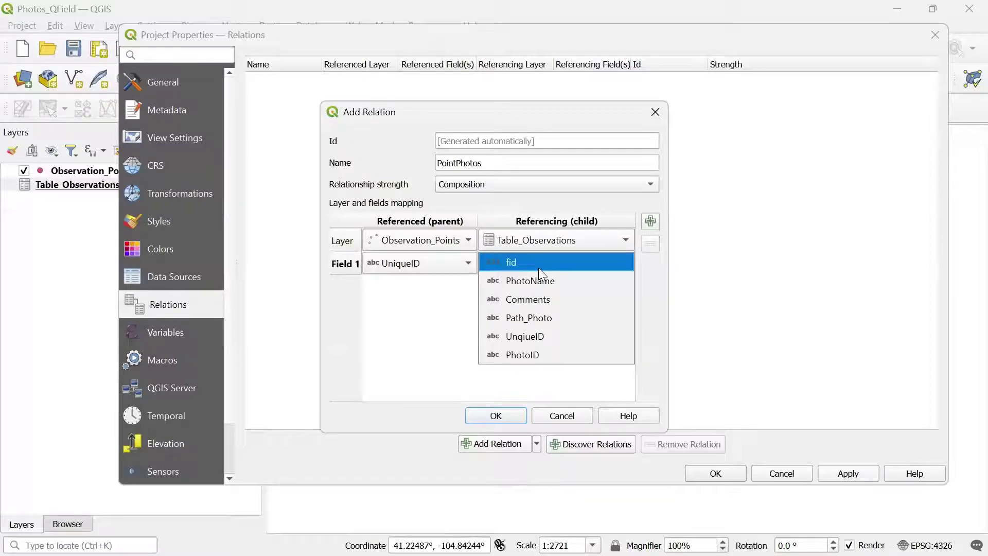
click(539, 337)
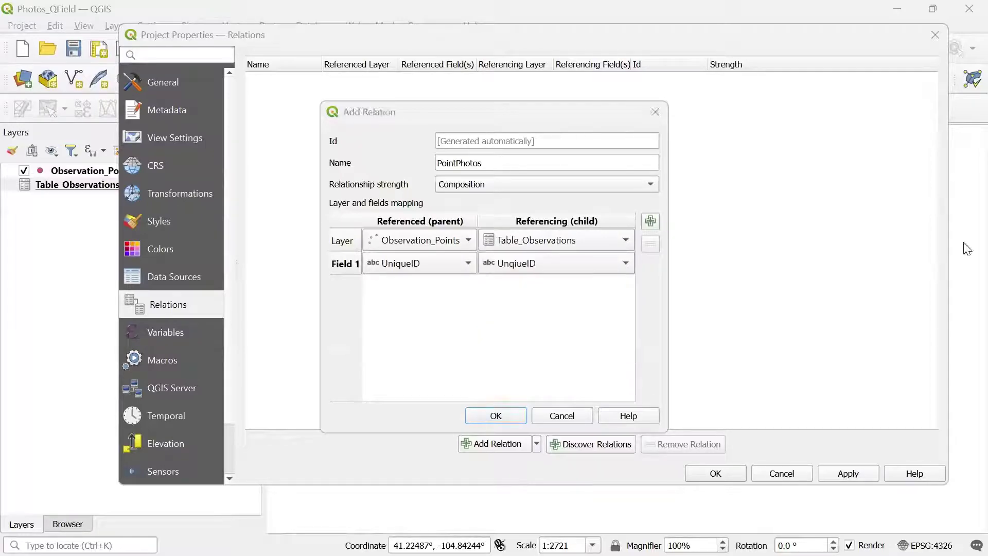
key(Return)
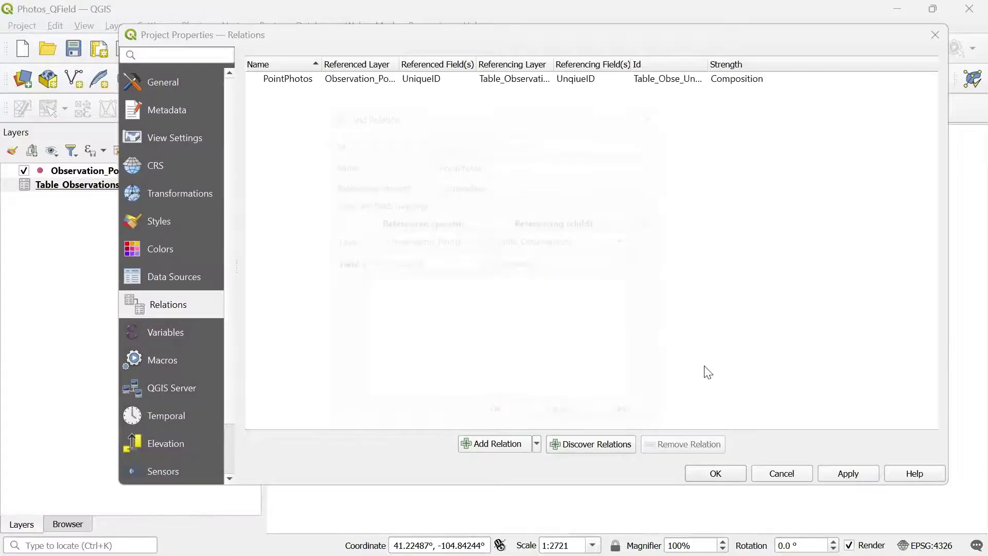
click(854, 471)
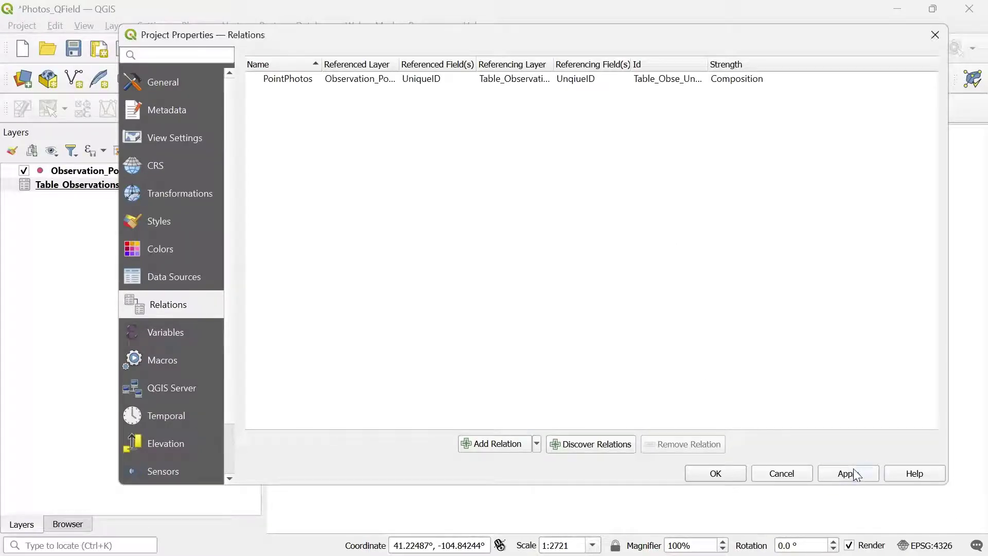
click(716, 473)
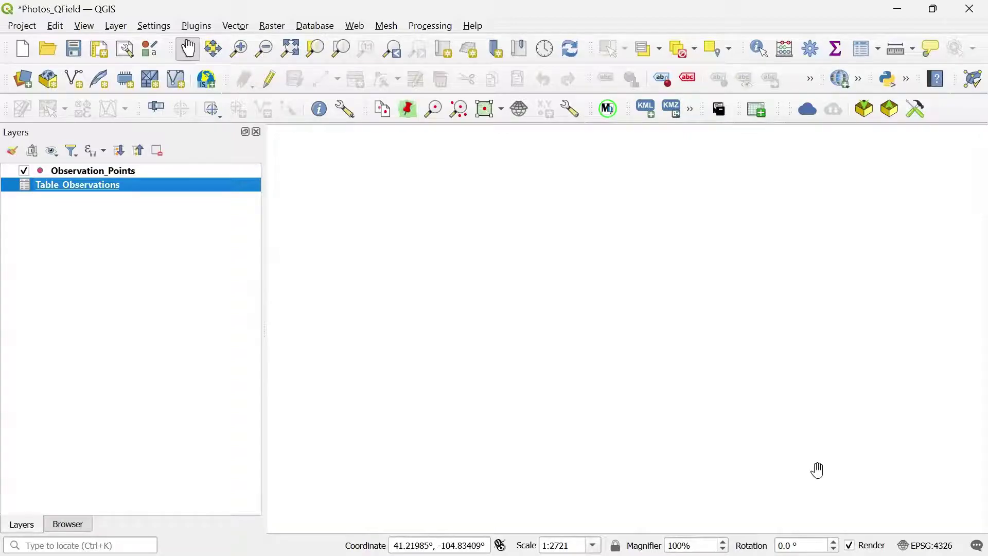
Switch the Observation_Points attribute form to the Drag and Drop Designer
right_click(97, 175)
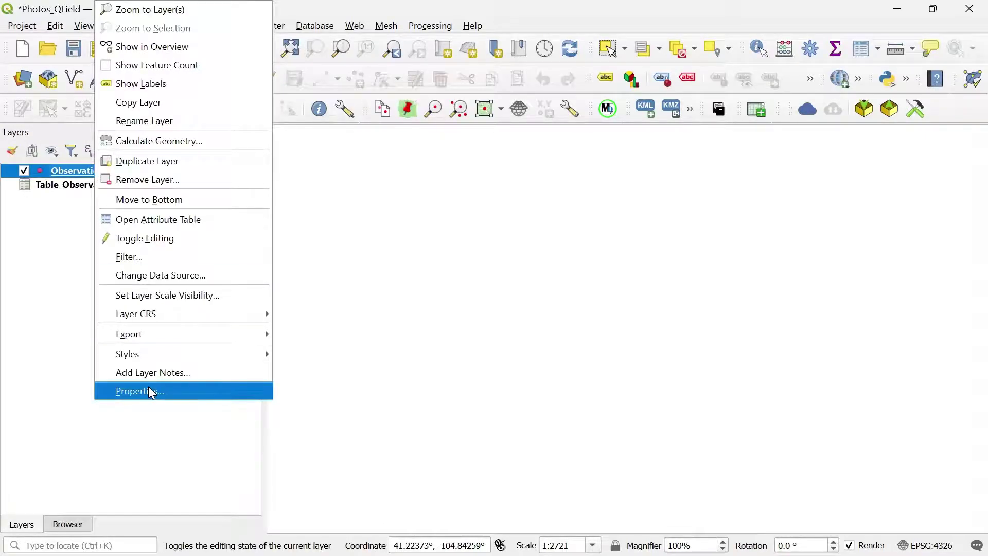
click(151, 391)
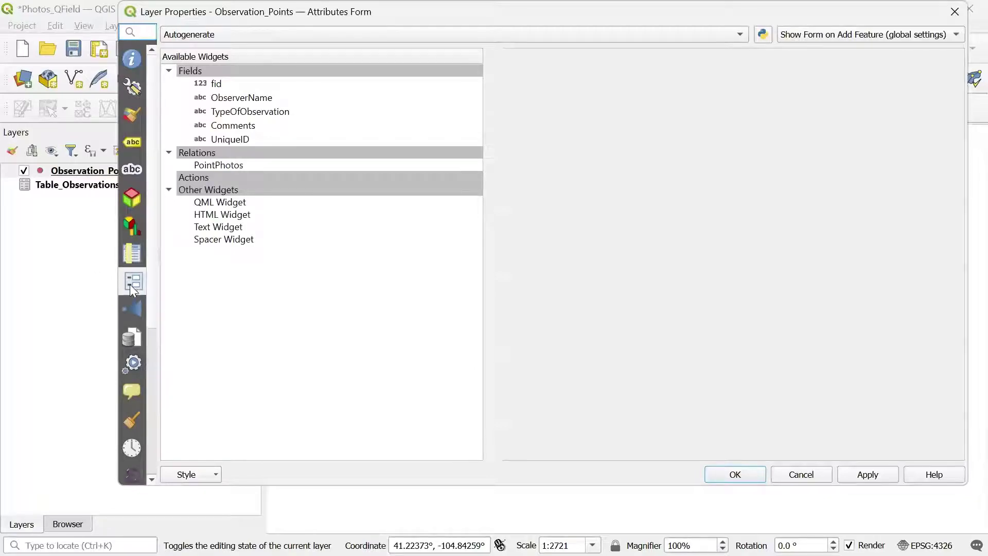
mouse_move(196, 273)
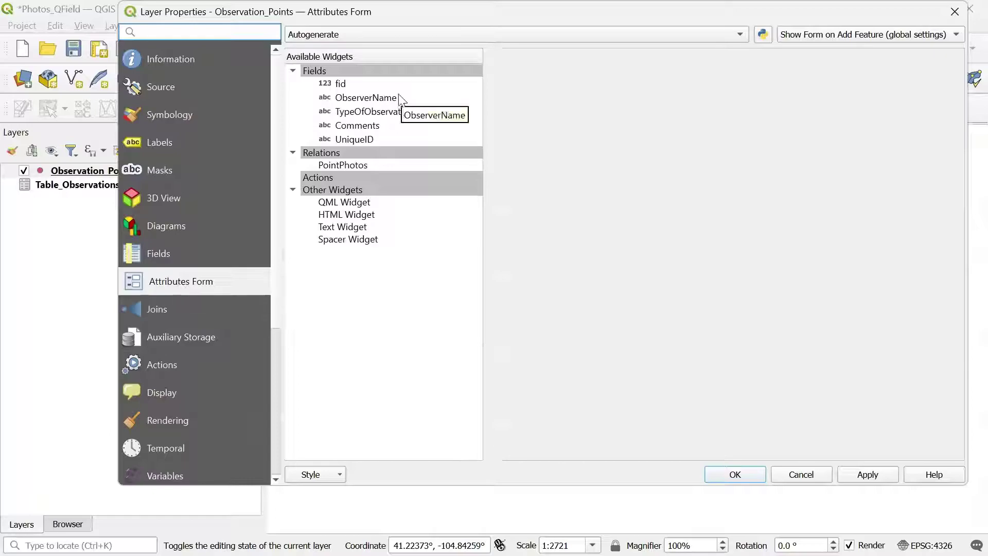
click(359, 34)
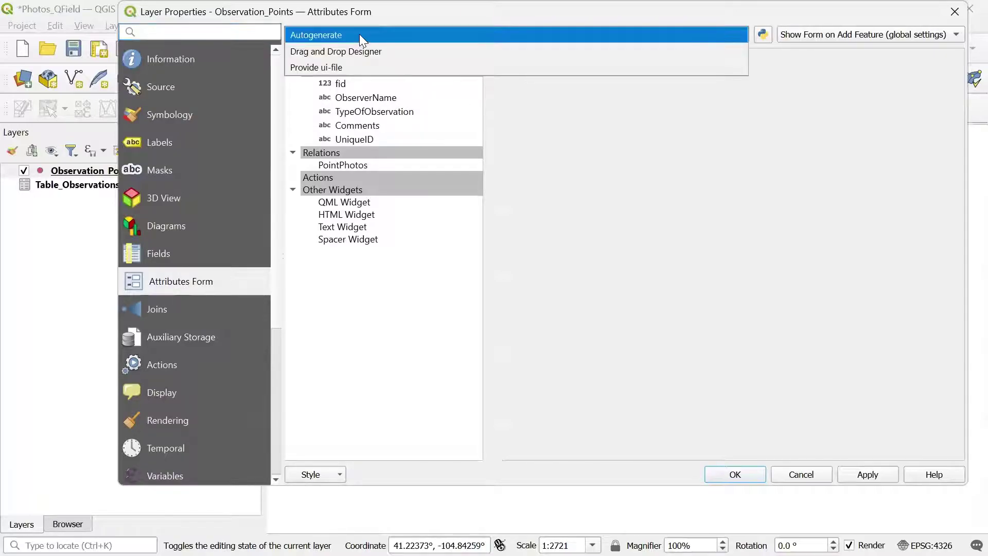
click(351, 52)
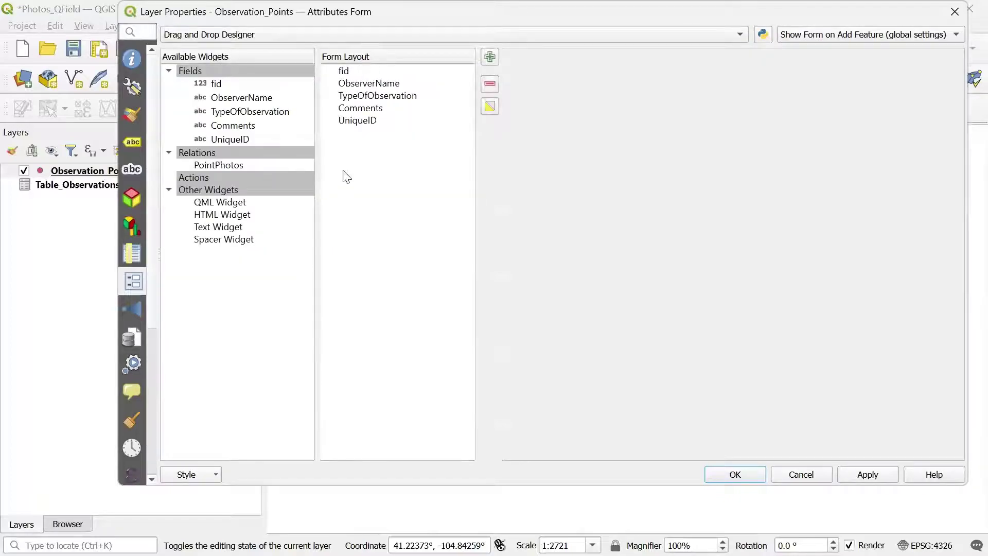
Remove fid and UniqueID from the Observation_Points form layout
click(347, 75)
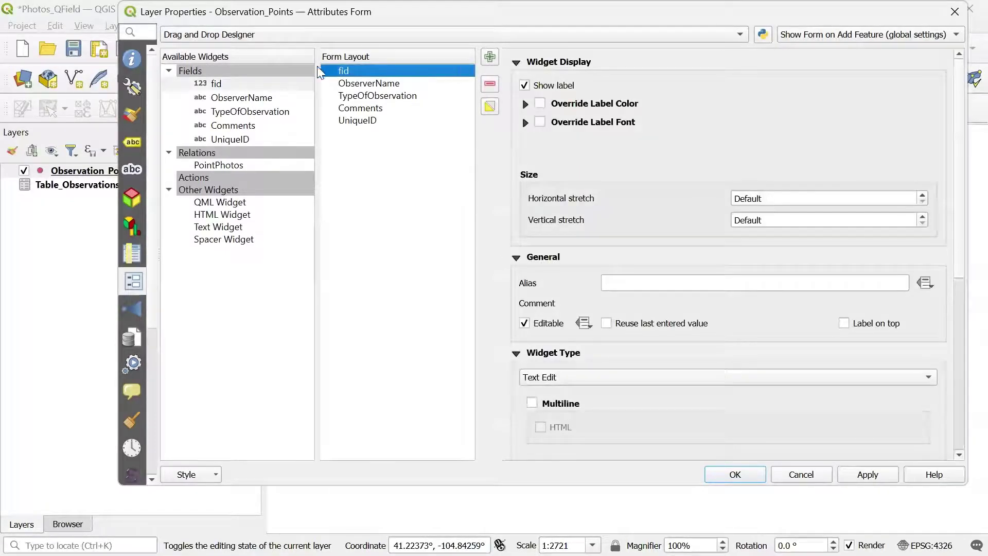
click(490, 85)
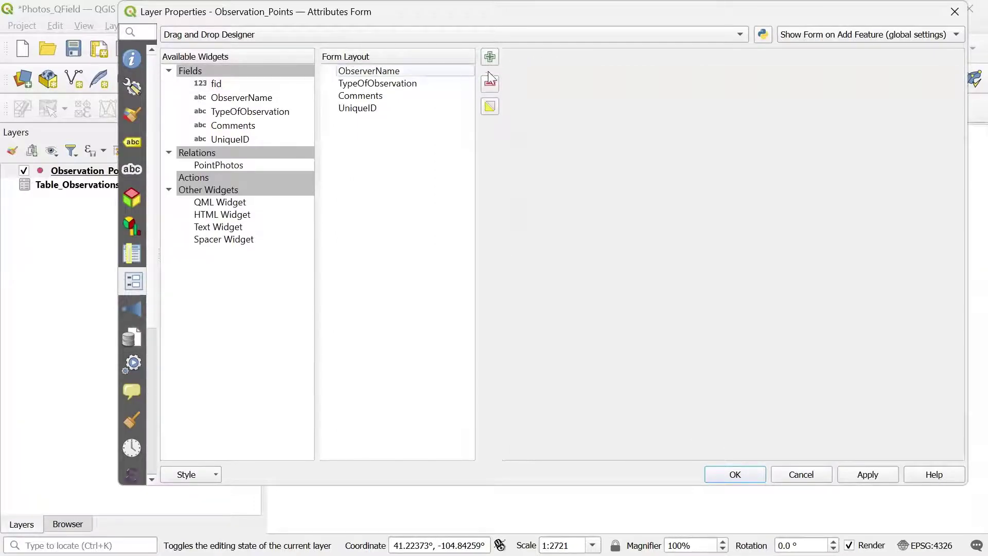
click(365, 111)
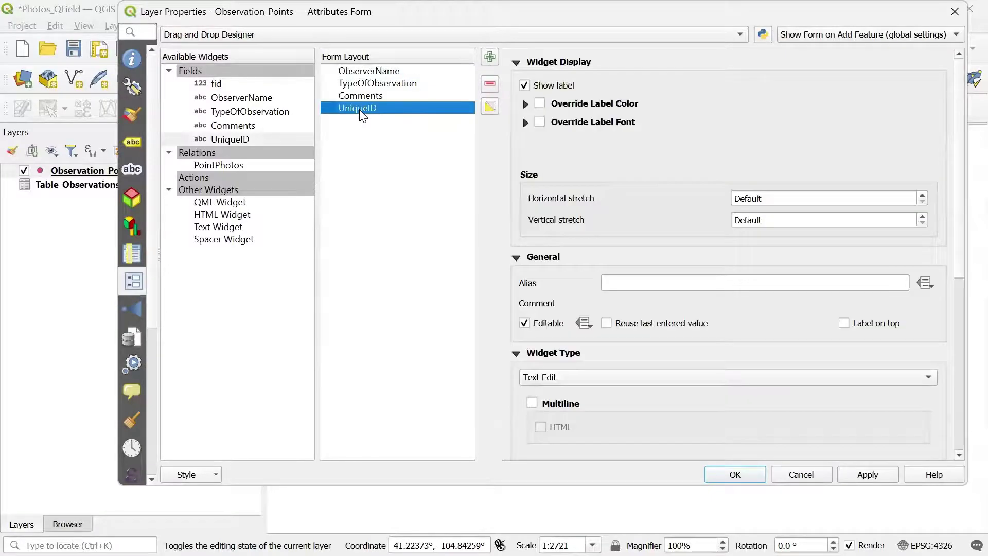
click(490, 85)
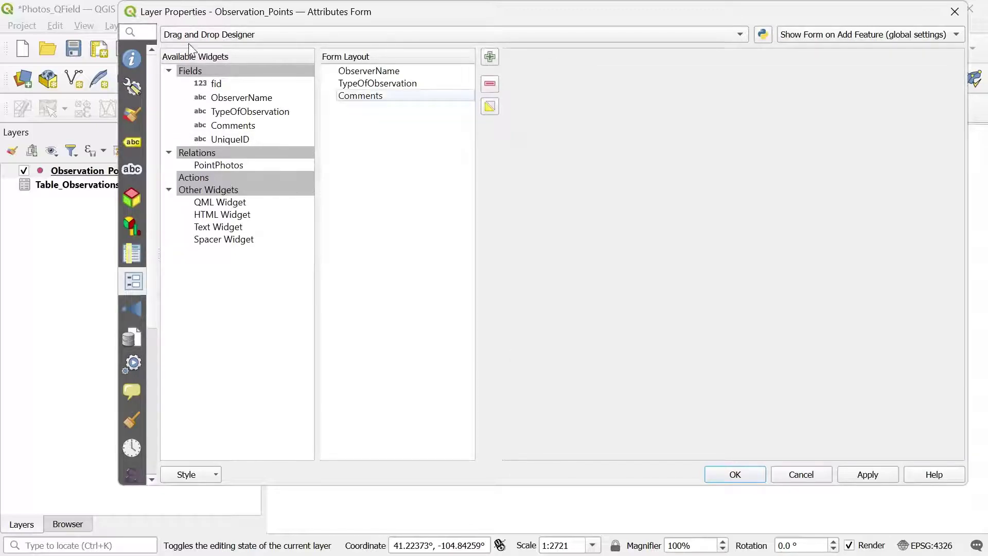
Set UniqueID's widget type to Hidden and open the expression builder for its default value
click(230, 140)
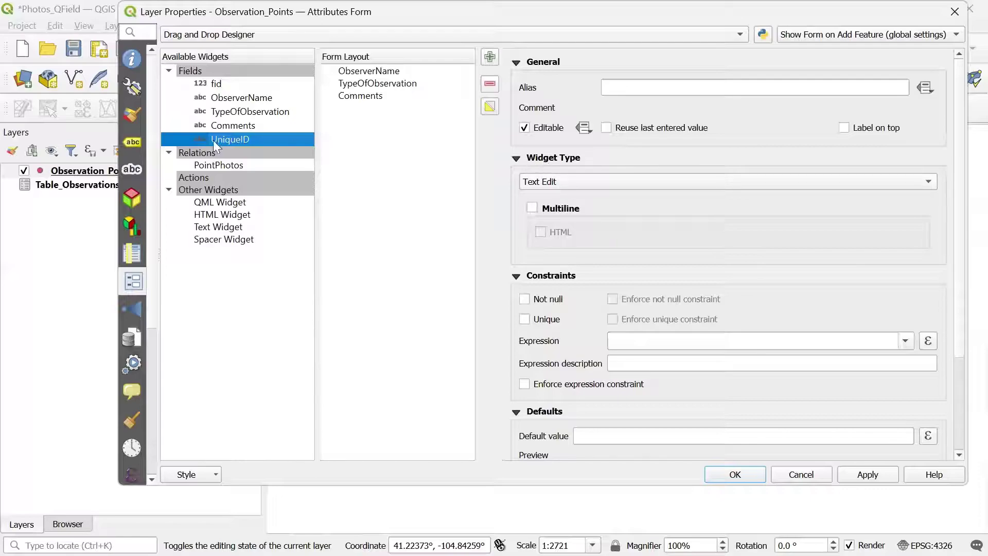
click(535, 181)
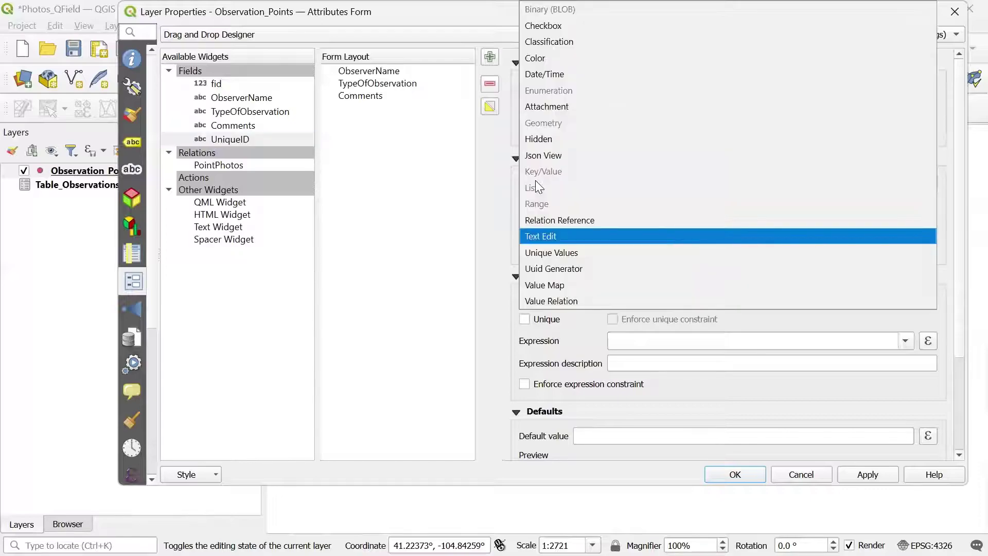
click(539, 139)
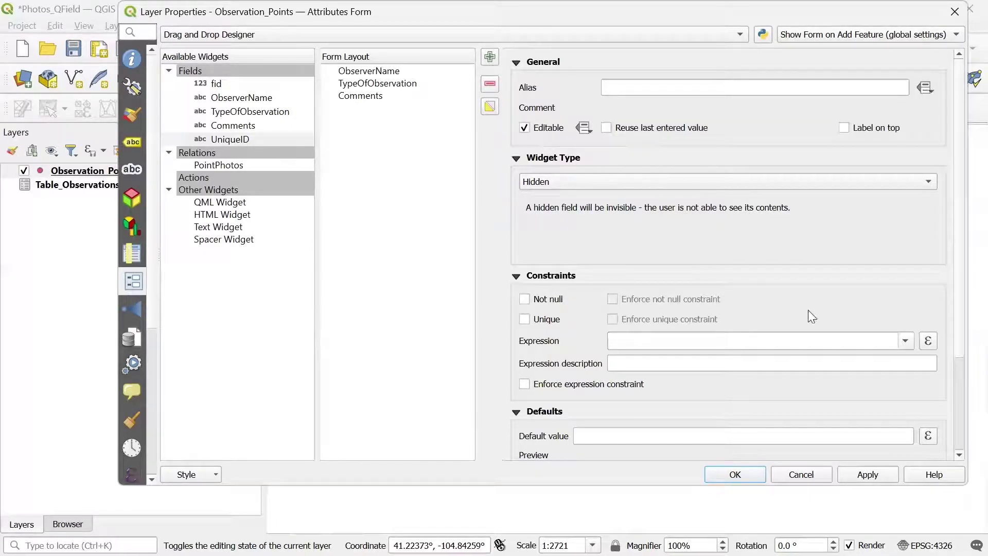
scroll(628, 293, down, 3)
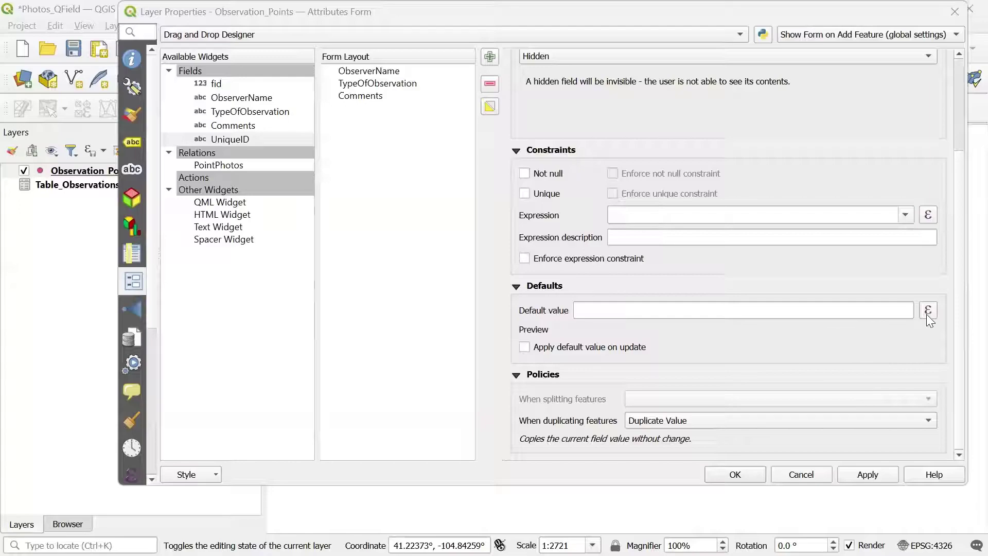
click(927, 311)
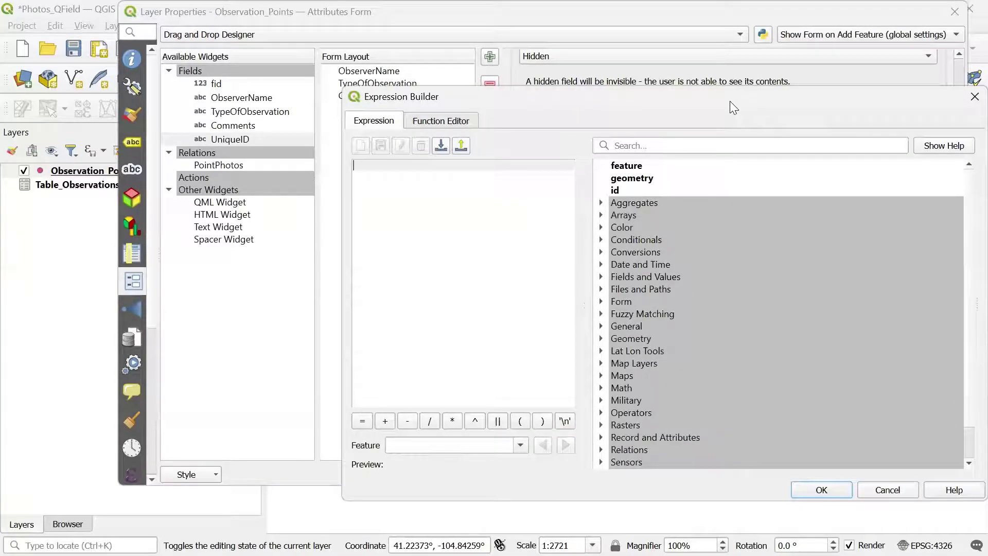
Search for uuid and set UniqueID's default value expression to uuid('Withoutbraces')
drag(729, 101, 617, 101)
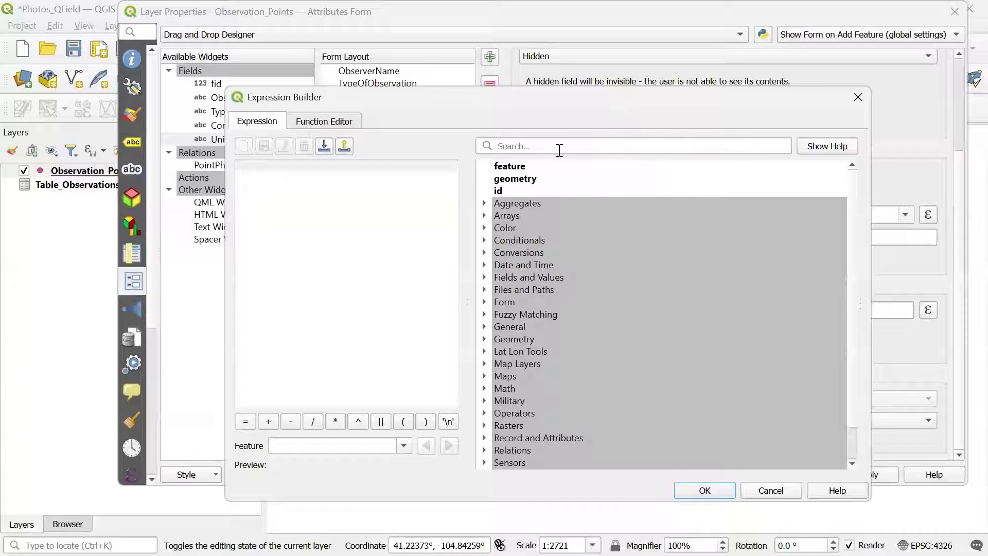
click(537, 144)
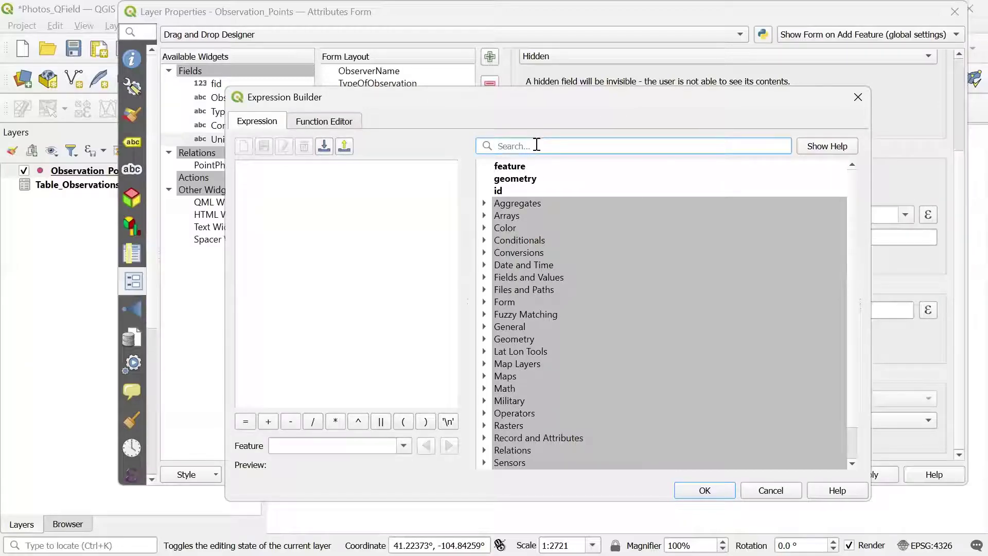
text(u)
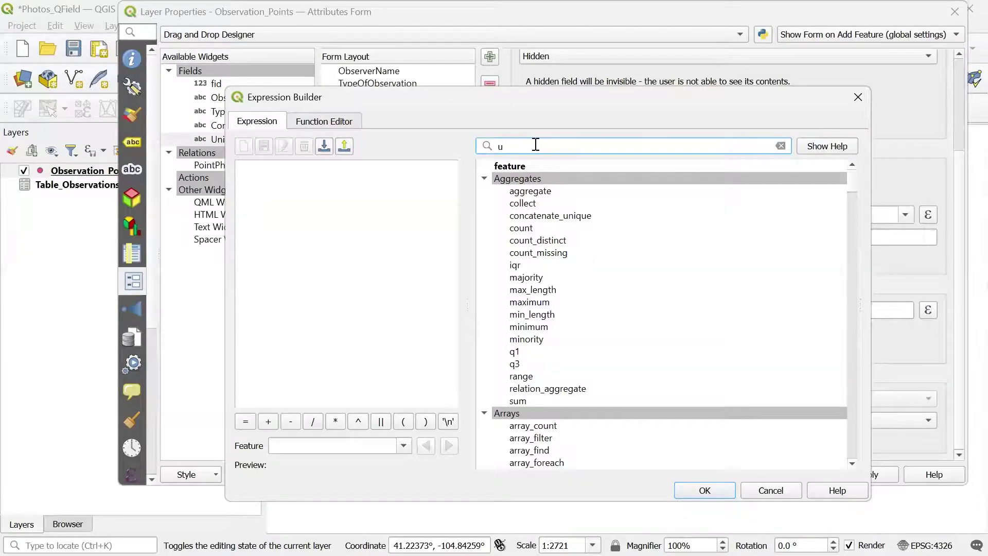
text(uid)
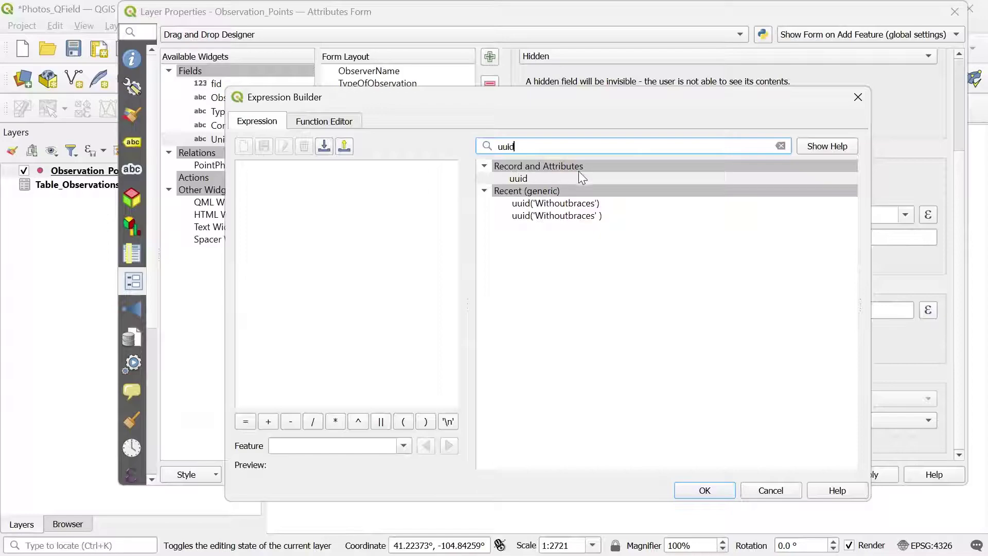
double_click(547, 206)
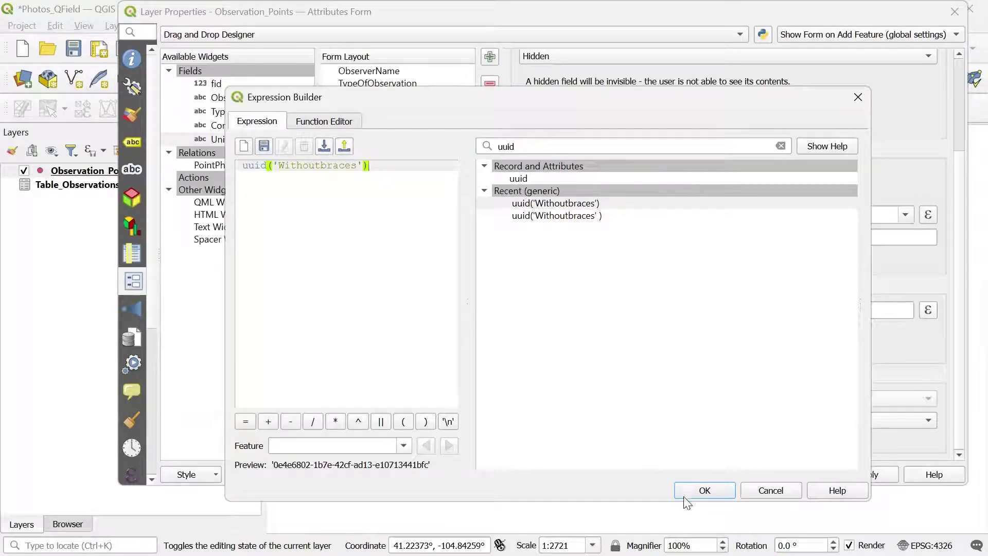
click(703, 491)
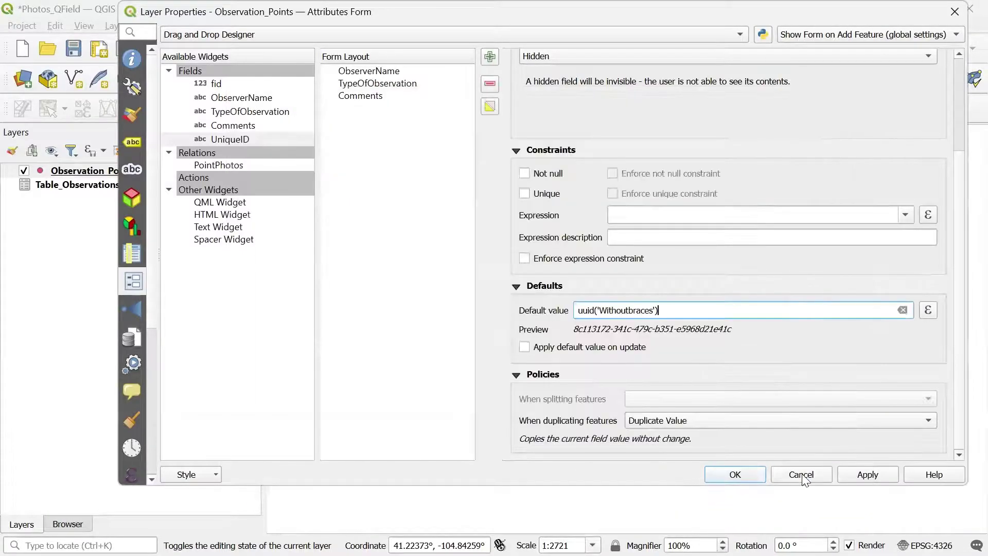
Apply the UniqueID changes and add the PointPhotos relation to the form below Comments
click(858, 478)
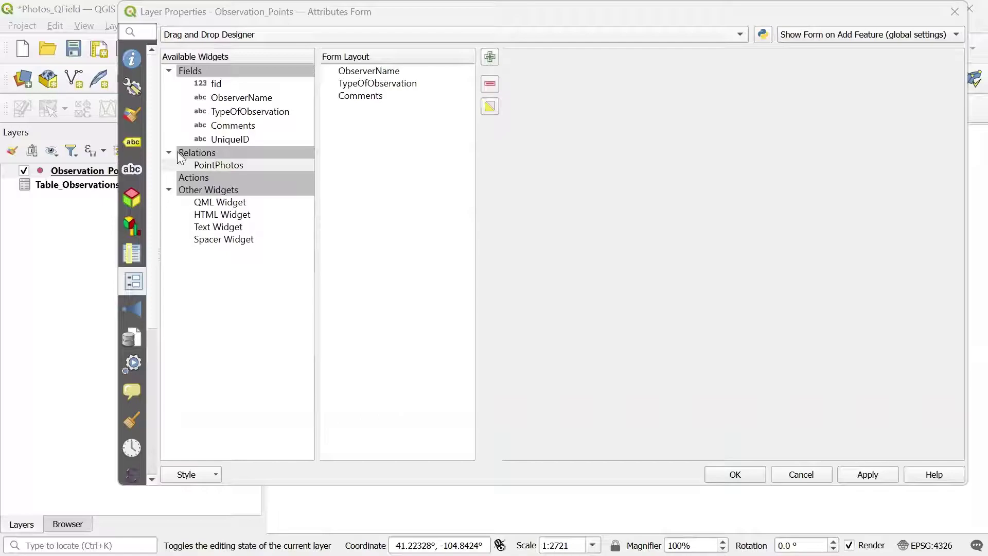
click(218, 166)
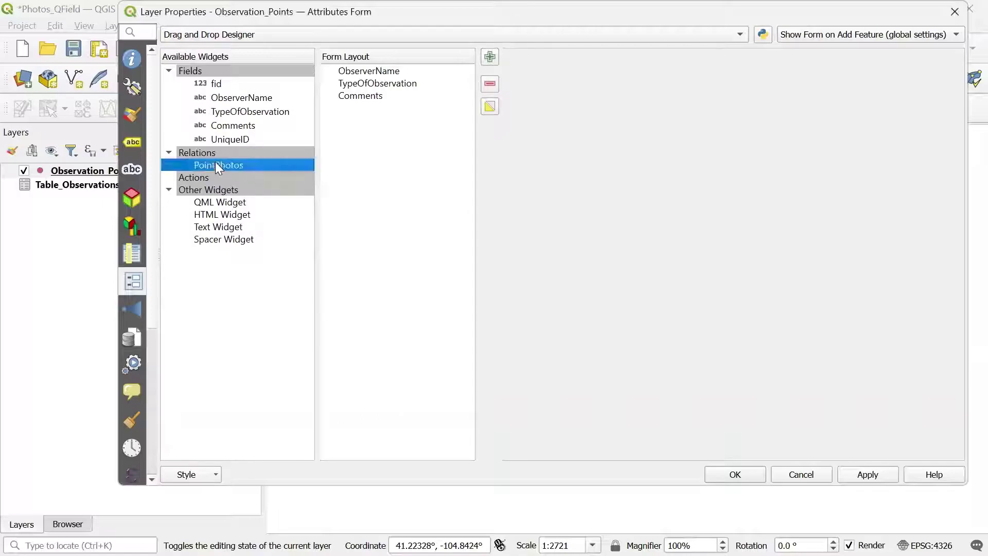
drag(216, 162, 364, 137)
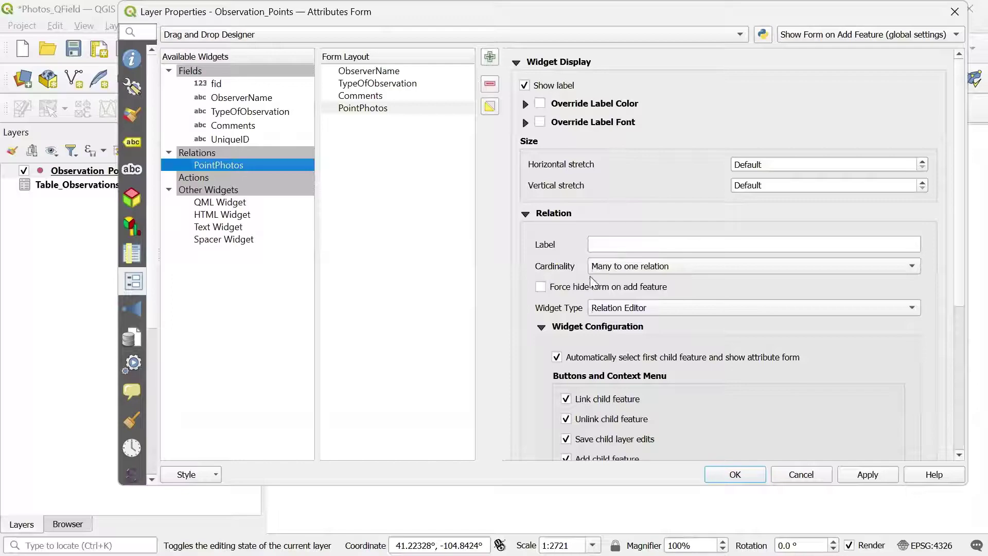
click(635, 267)
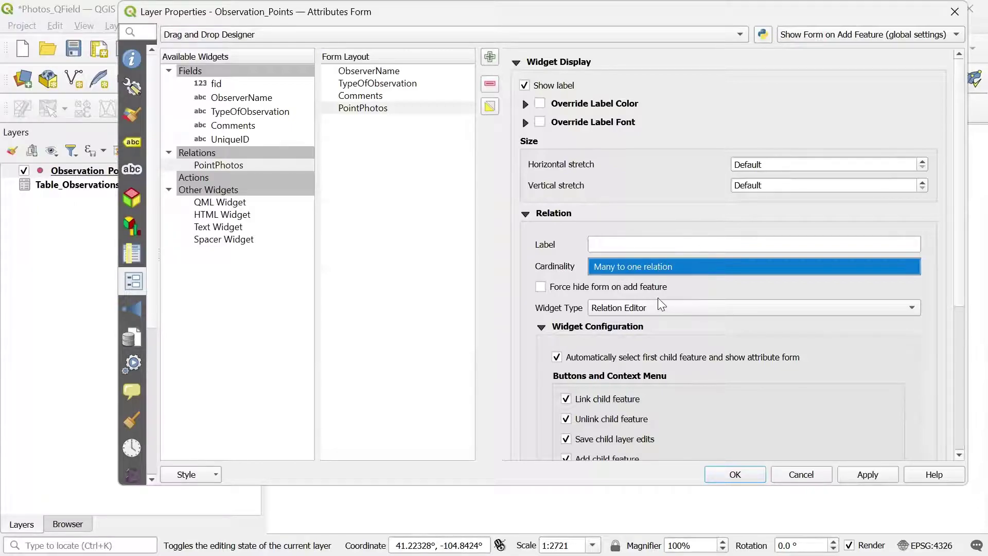
Label the relation PointPhotos, then apply and close the Observation_Points layer properties
click(603, 246)
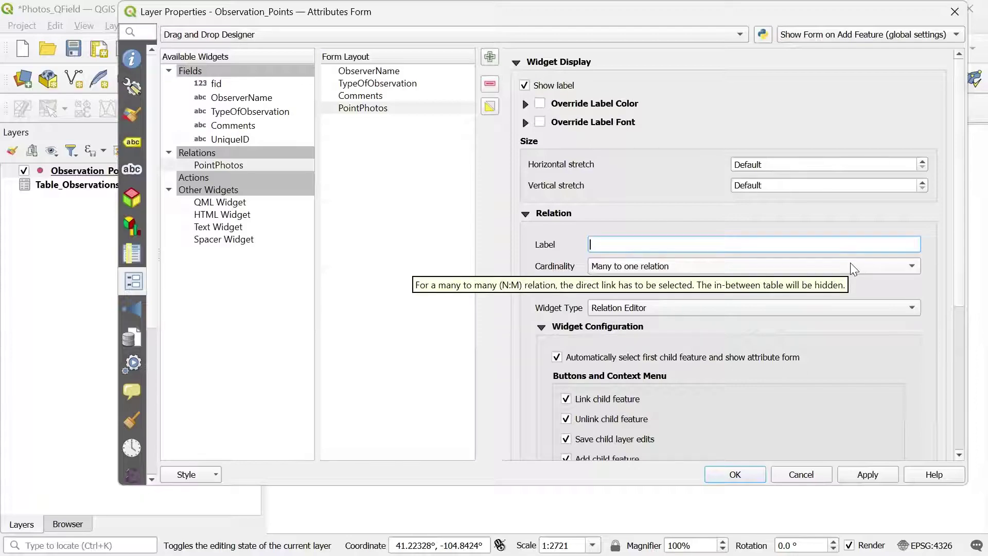
text(PointPhotos)
scroll(961, 261, down, 2)
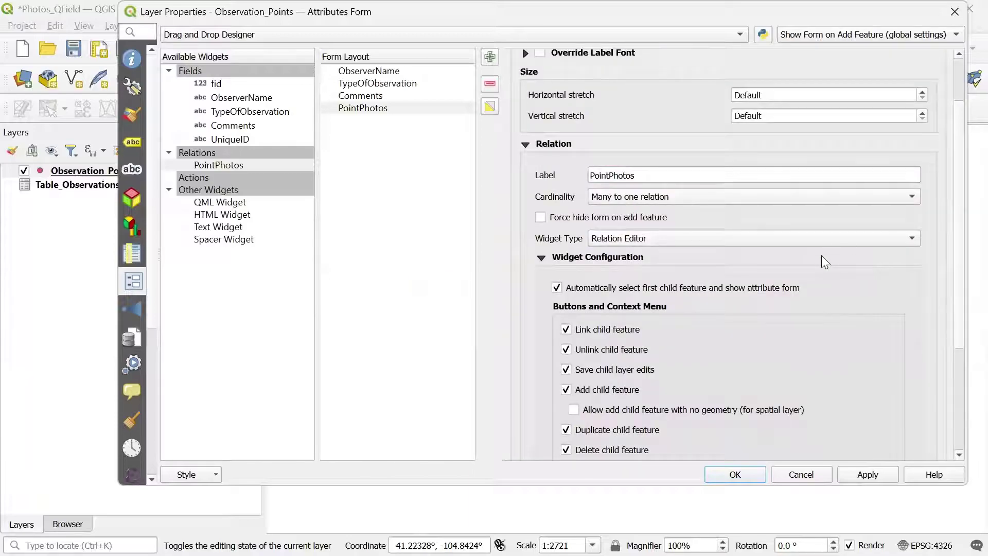
scroll(821, 256, up, 2)
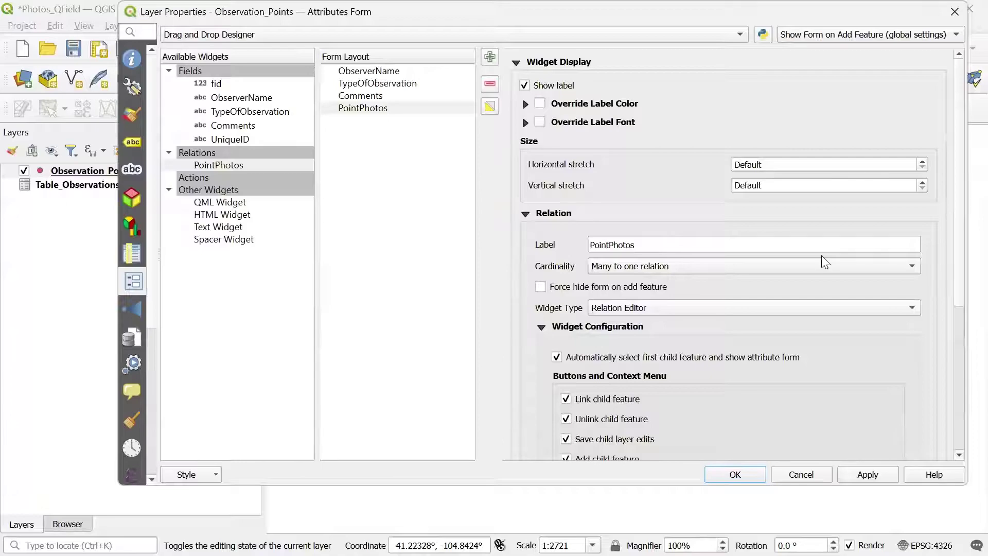
scroll(821, 255, down, 3)
scroll(821, 255, down, 3)
scroll(821, 255, up, 5)
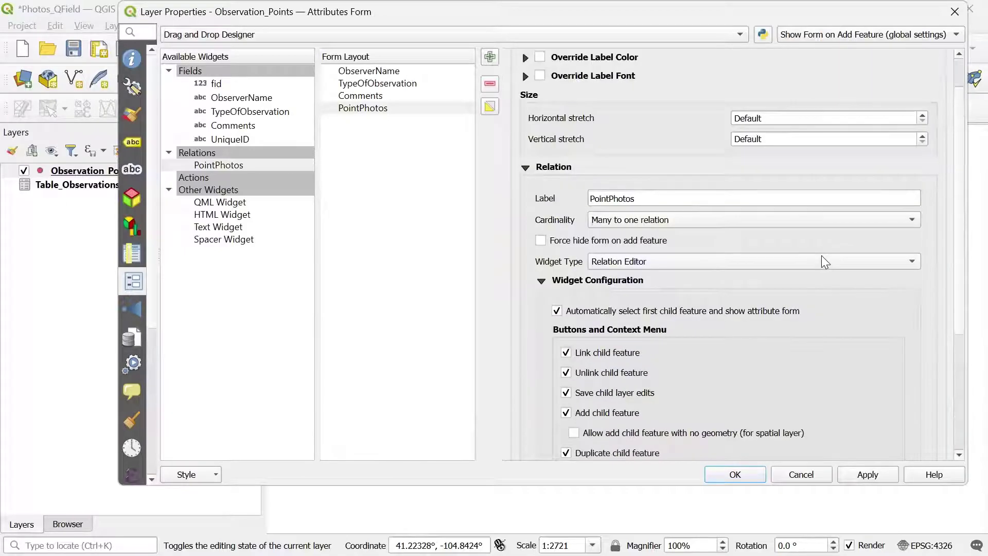
click(868, 476)
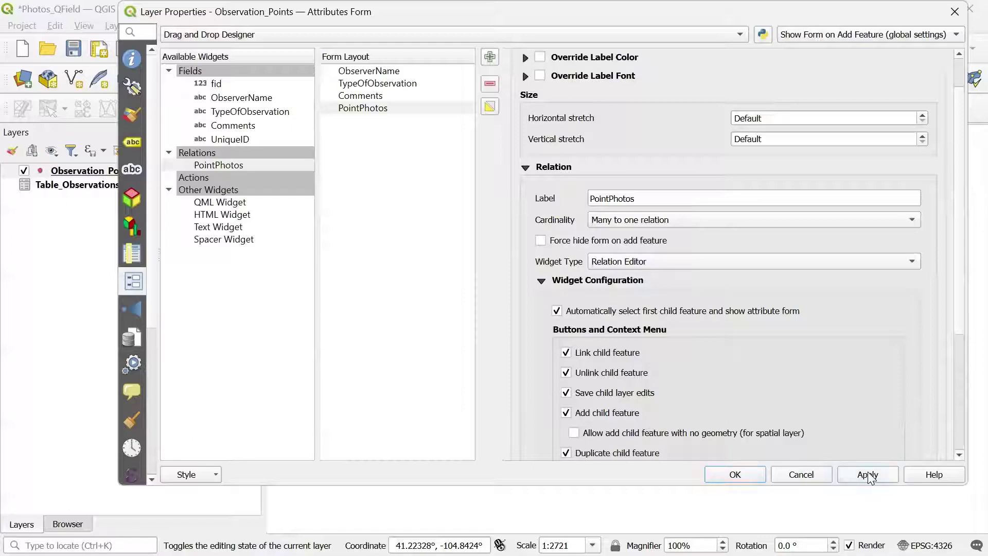
click(728, 476)
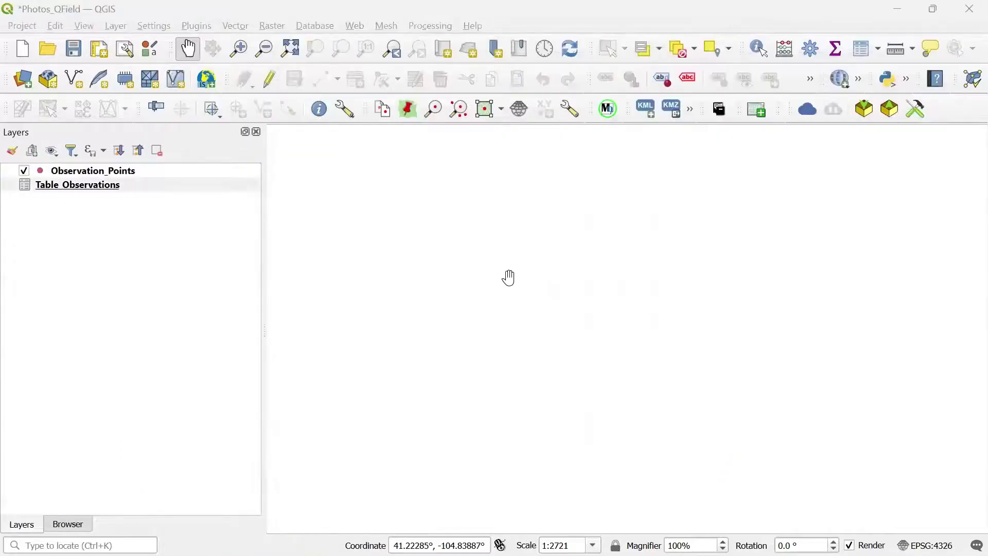
Switch the Table_Observations attribute form to the Drag and Drop Designer
right_click(66, 184)
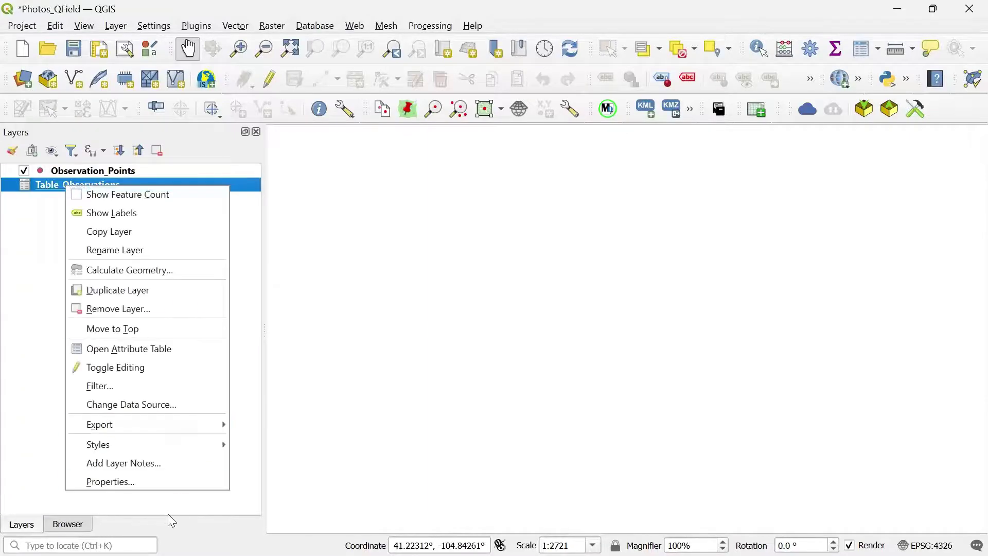
click(121, 481)
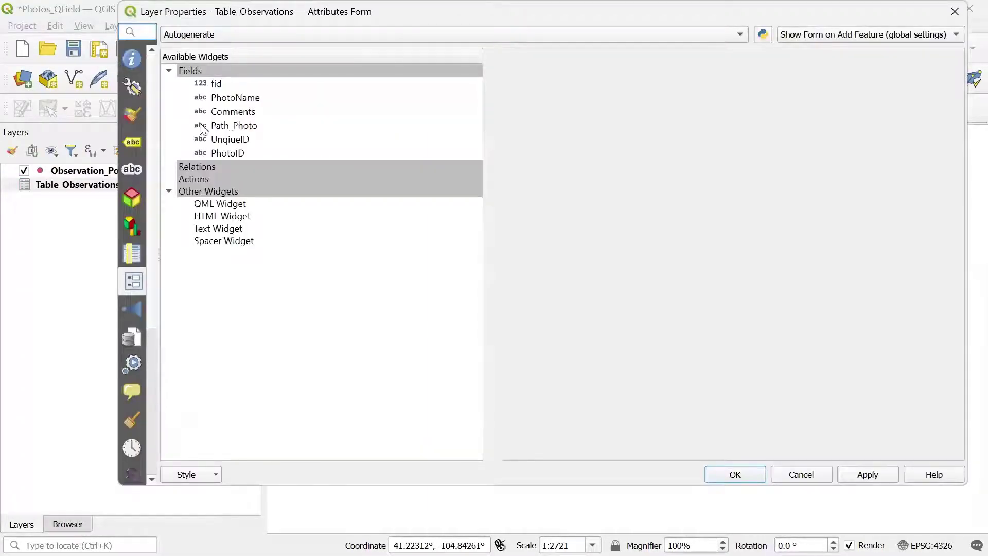
click(203, 35)
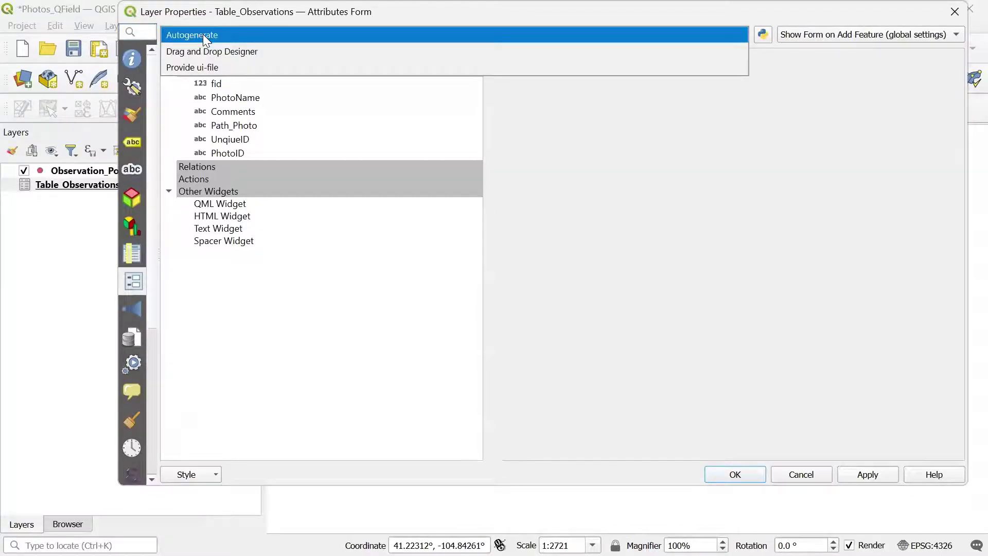
click(206, 51)
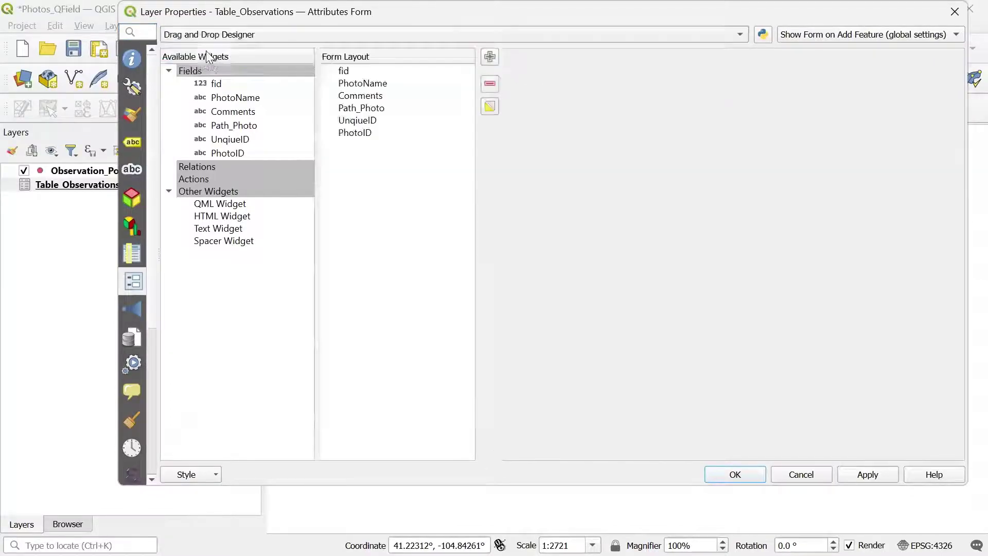
Remove fid and UnqiueID from the Table_Observations form layout
click(359, 72)
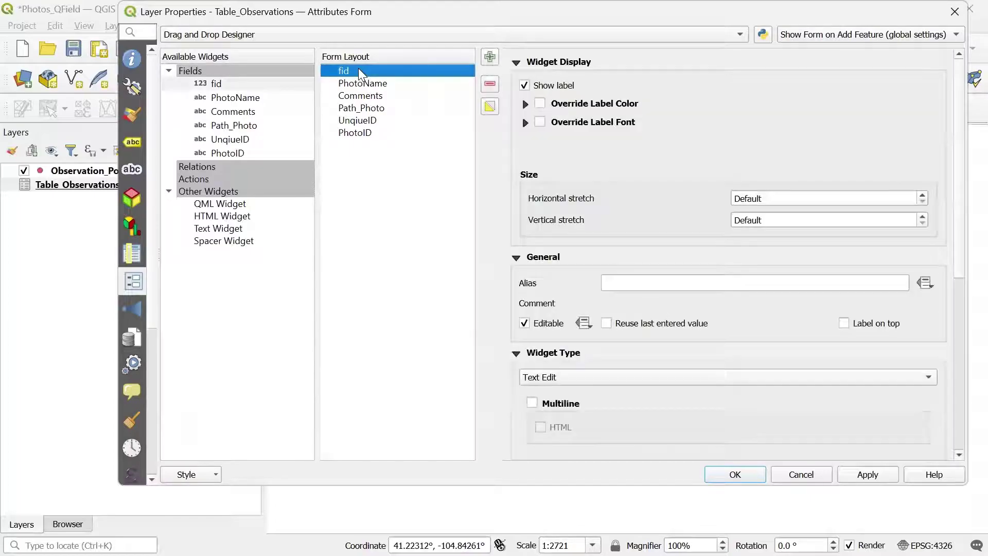
click(490, 86)
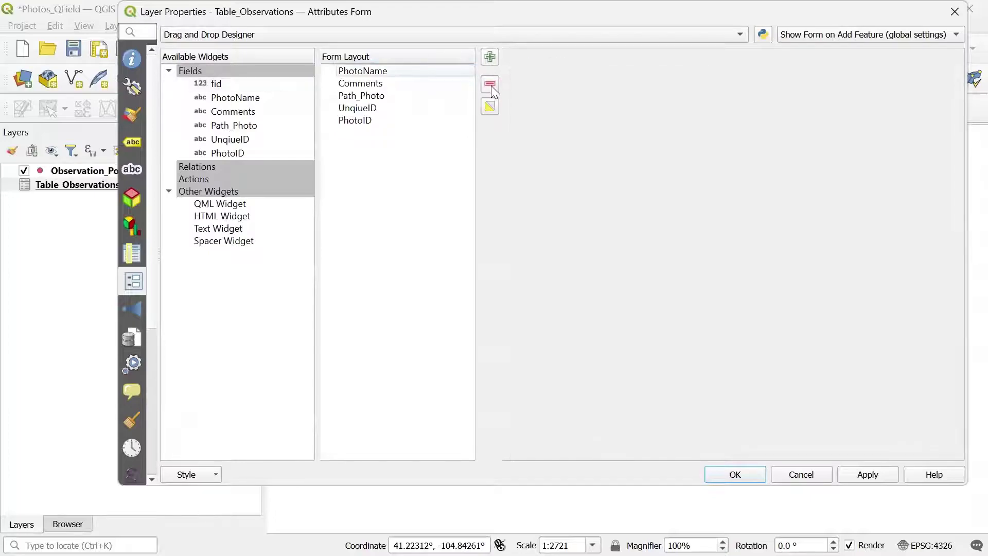
click(358, 108)
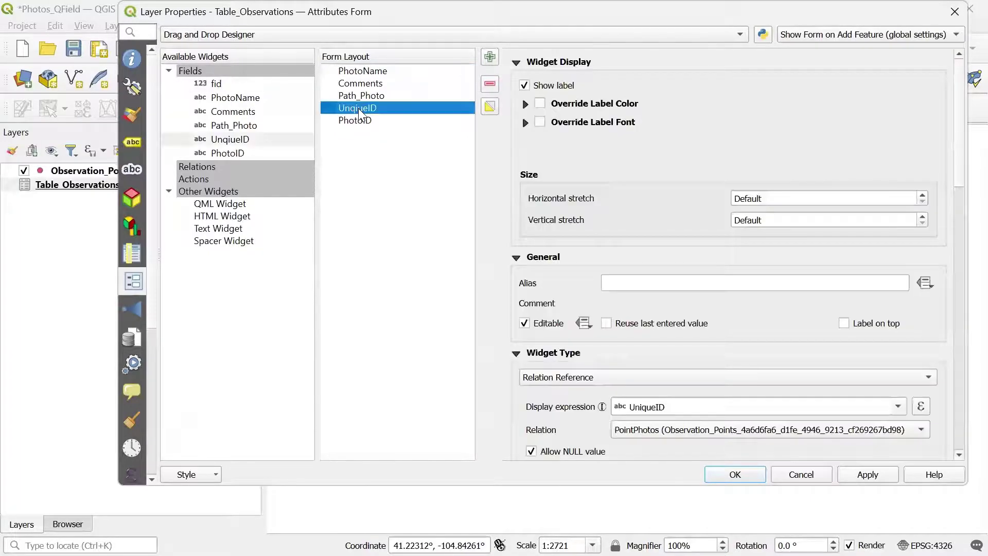
click(490, 85)
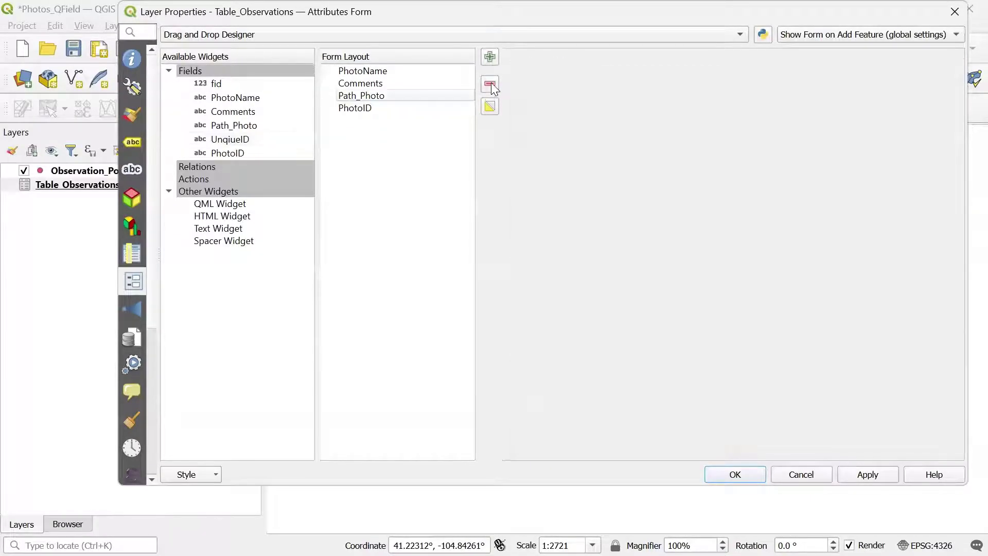
click(214, 140)
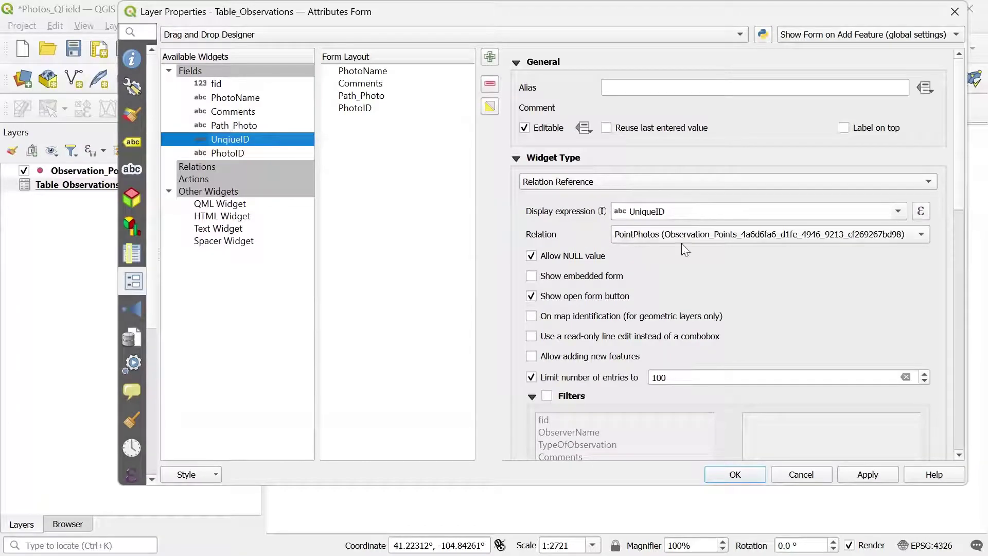
Review UnqiueID's Relation Reference display expression and constraints, then apply the form changes
click(698, 211)
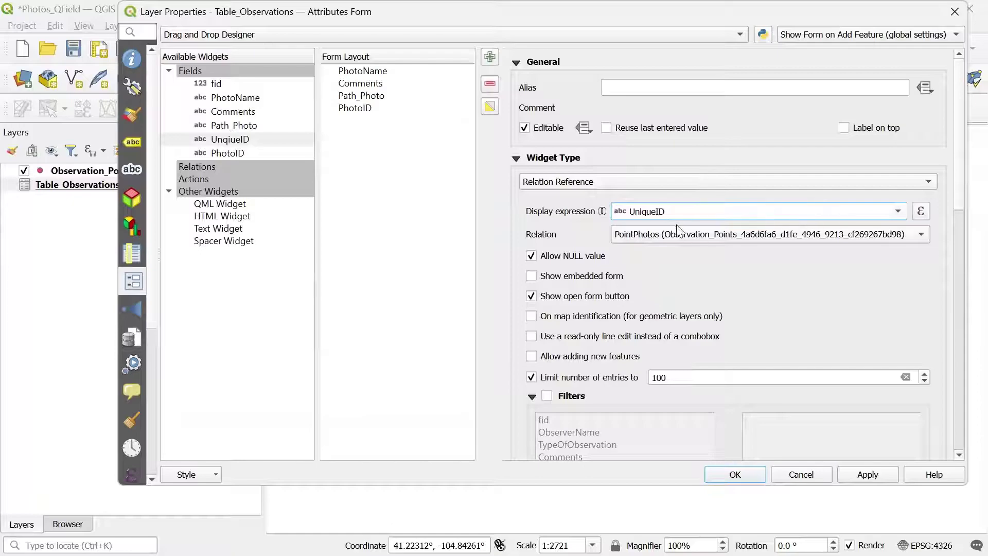
double_click(666, 212)
scroll(952, 209, down, 5)
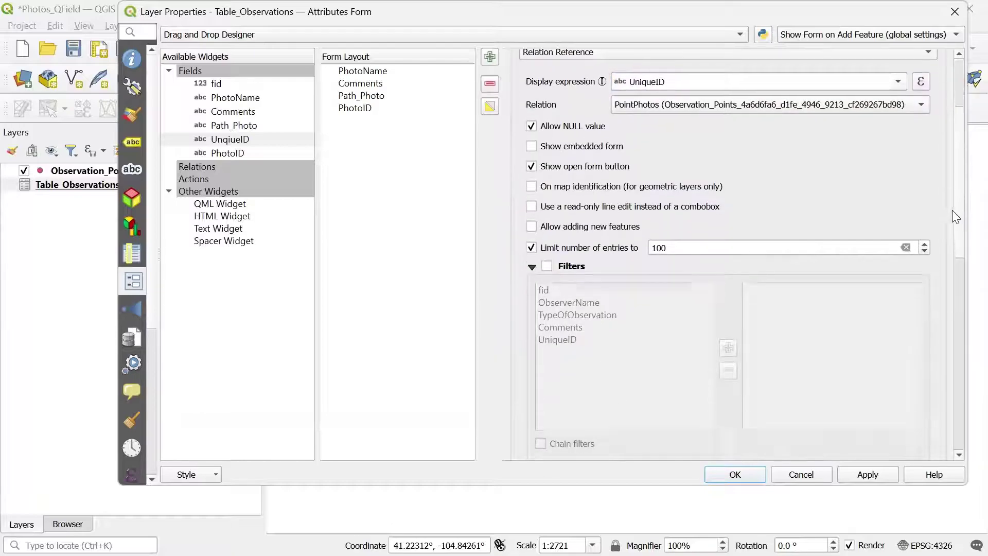
scroll(945, 254, down, 8)
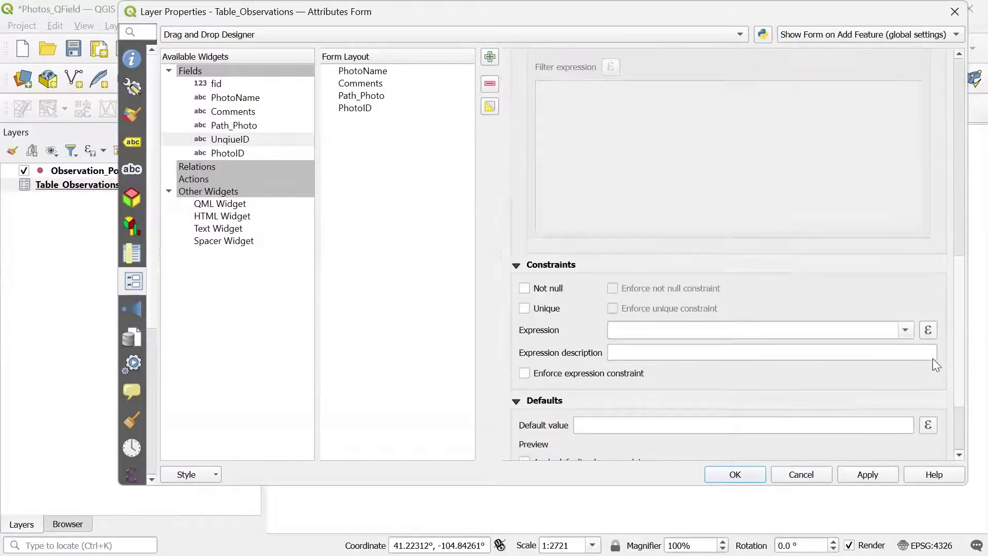
scroll(935, 396, down, 1)
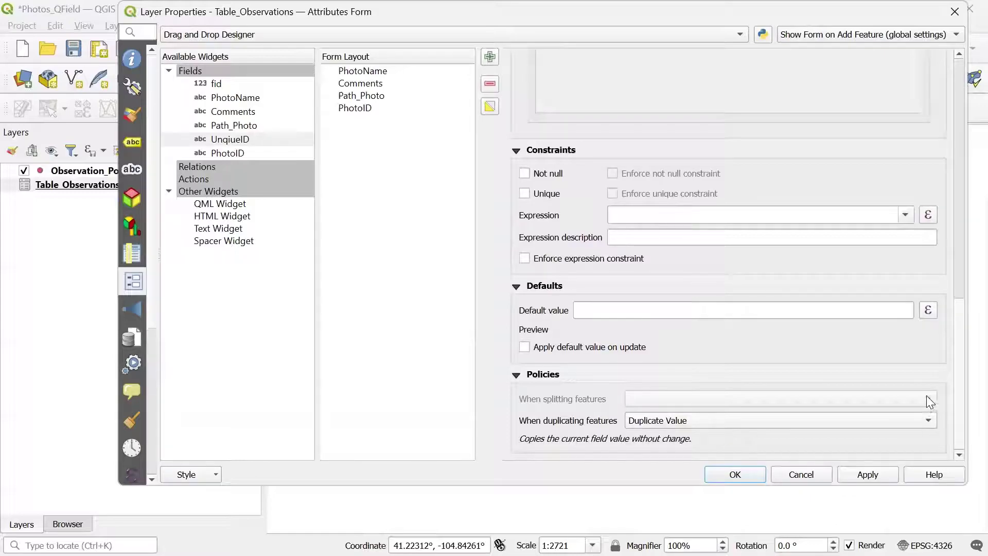
click(875, 469)
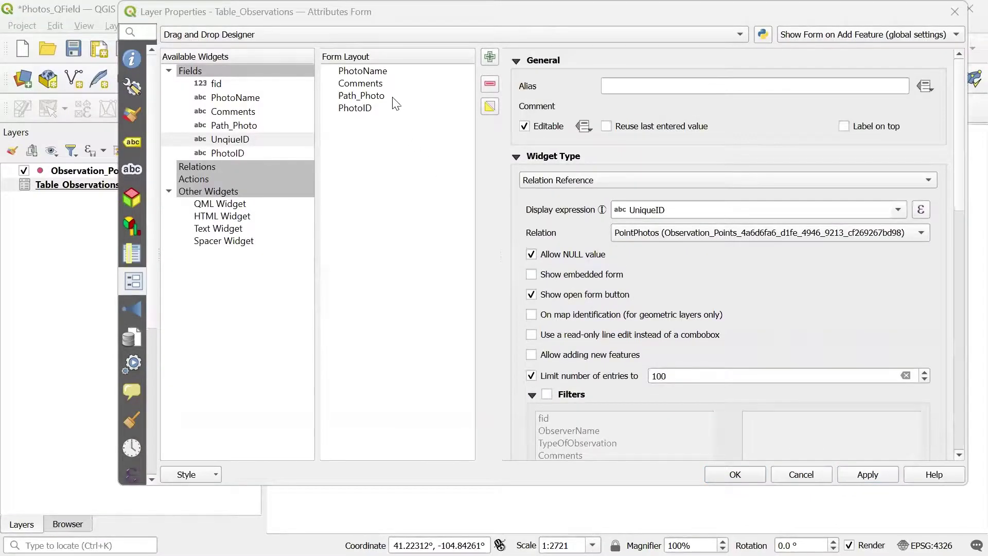
click(343, 97)
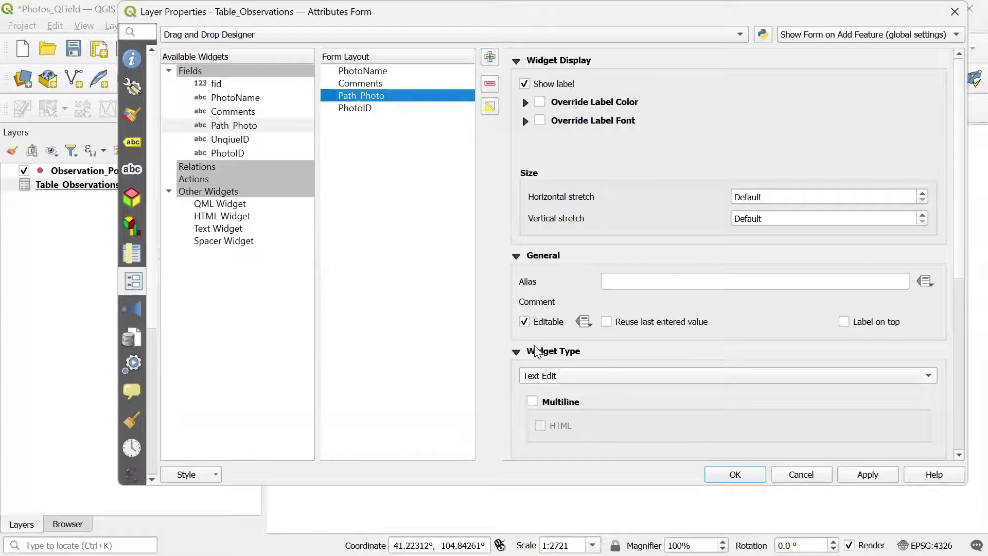
Make Path_Photo an Attachment storing paths relative to the project with an Image viewer, and apply
click(587, 375)
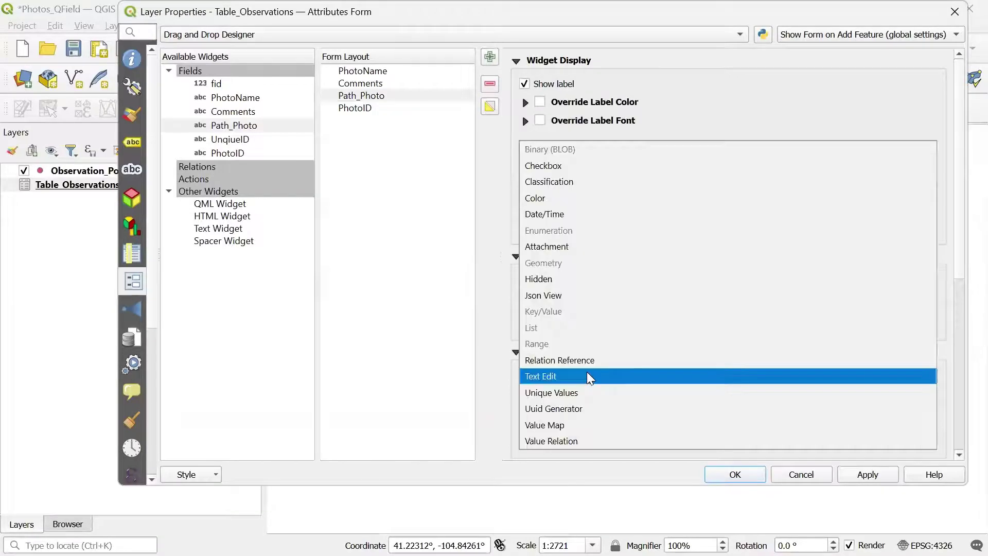
click(542, 248)
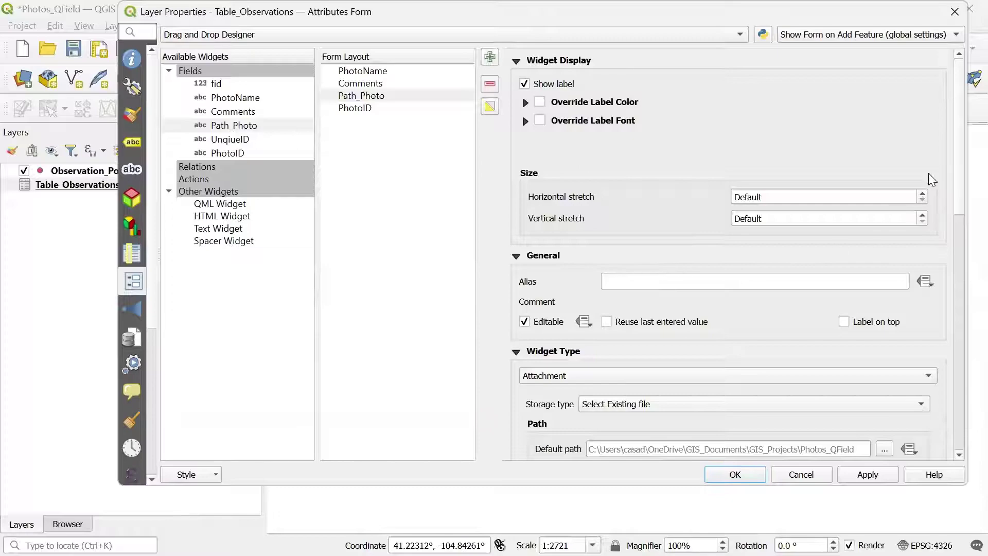
drag(962, 129, 955, 208)
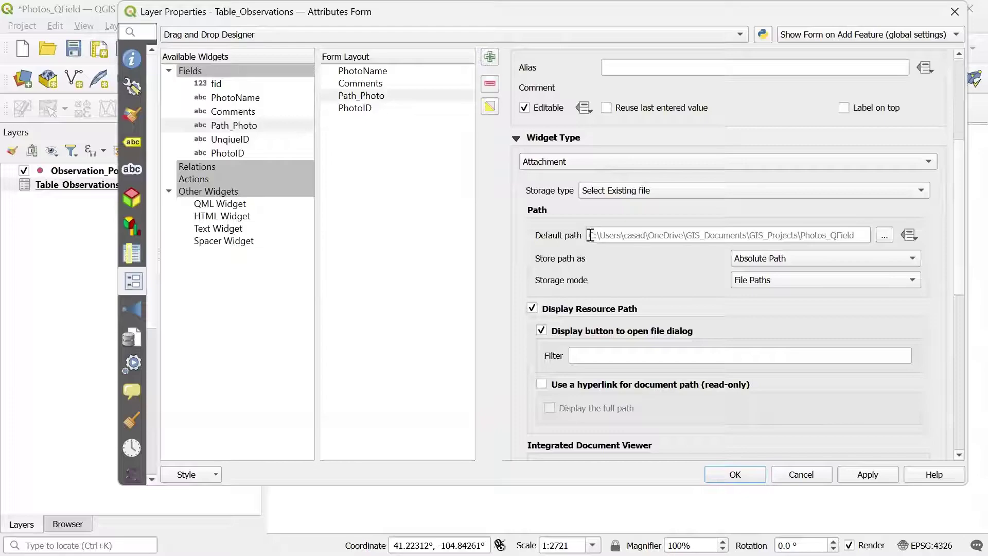
click(790, 235)
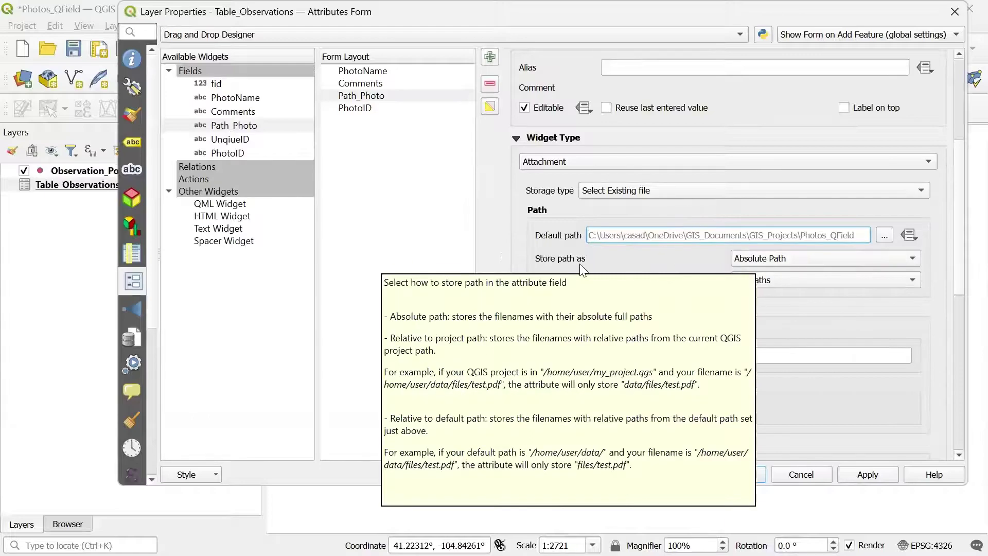
click(894, 257)
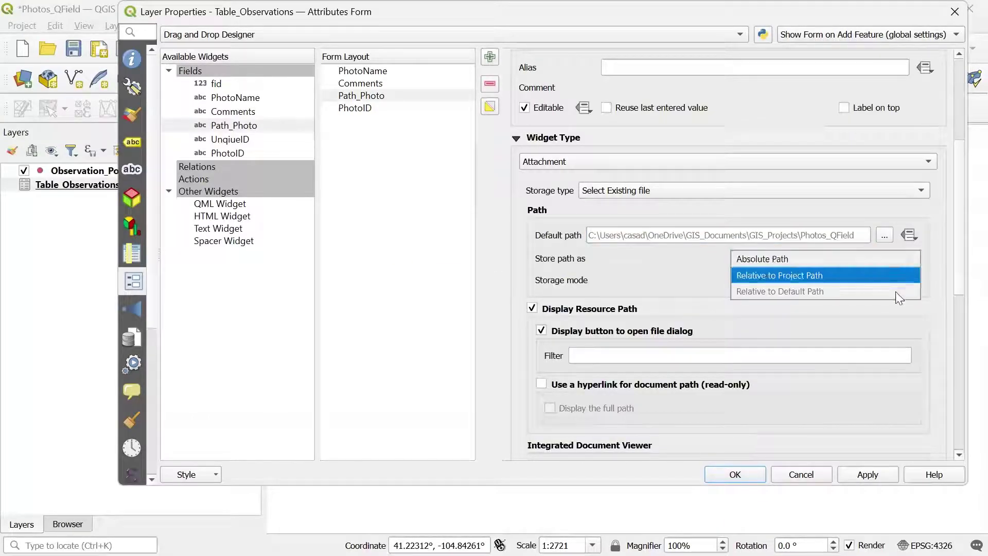
click(898, 276)
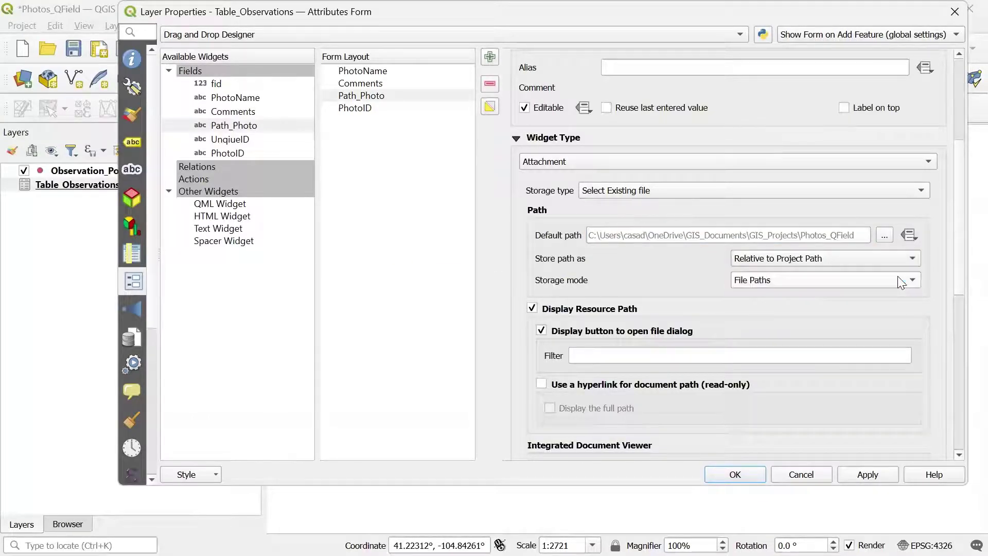
scroll(962, 185, down, 3)
drag(966, 188, 966, 265)
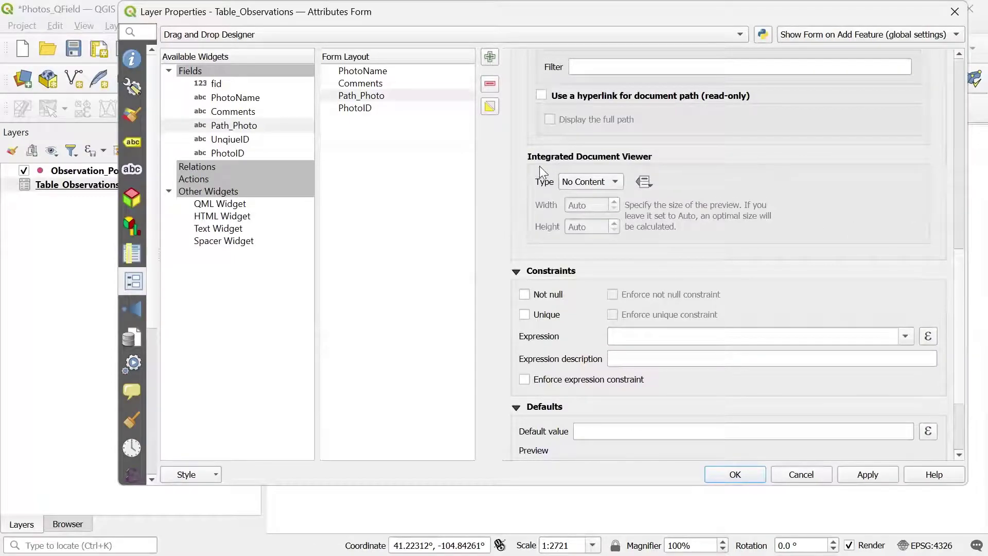
click(592, 183)
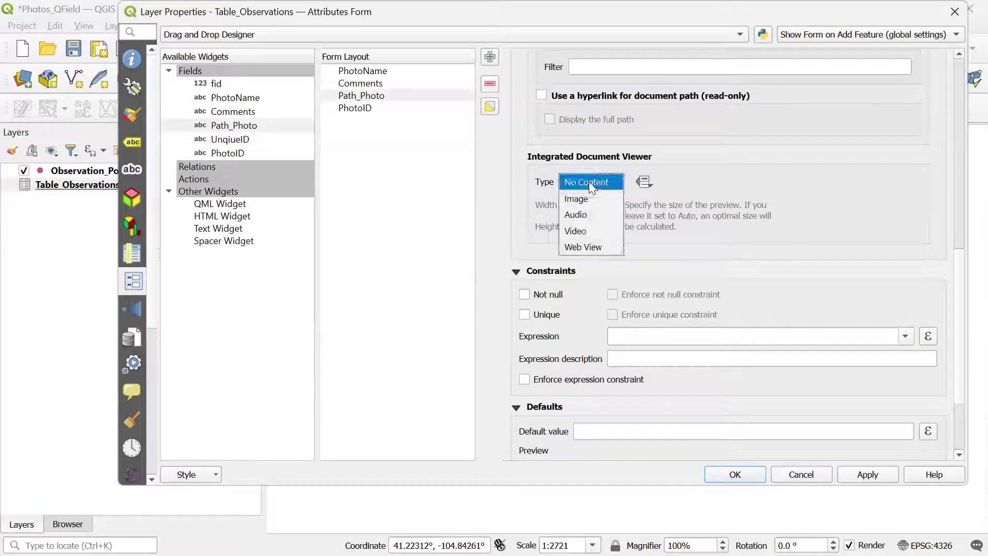
click(587, 199)
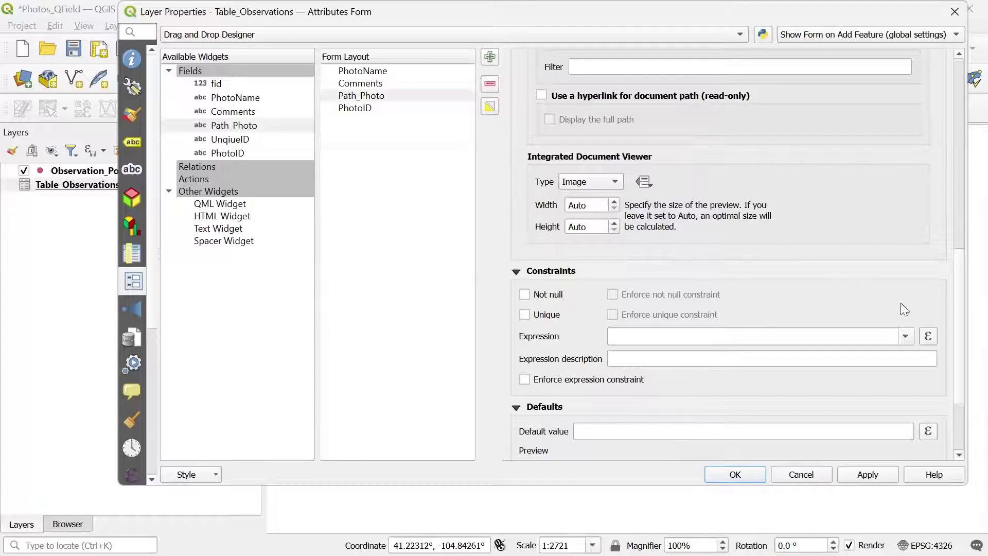
click(868, 474)
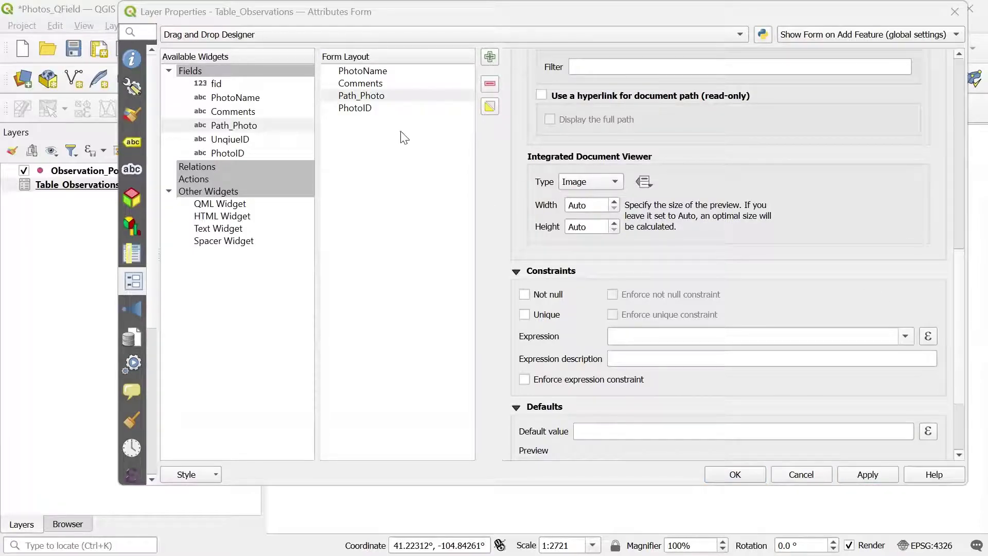
Set the PhotoID field's widget type to Hidden
click(354, 109)
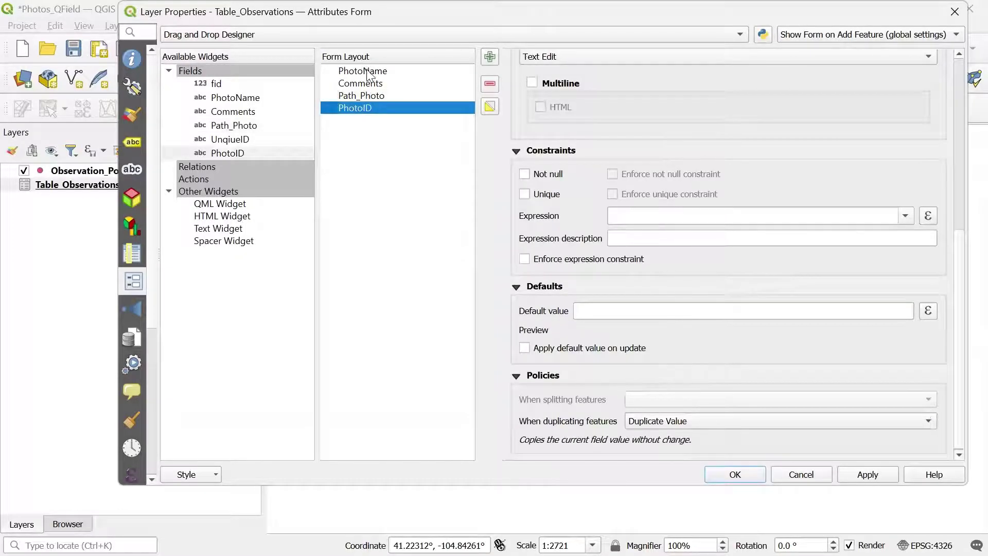
drag(958, 253, 961, 183)
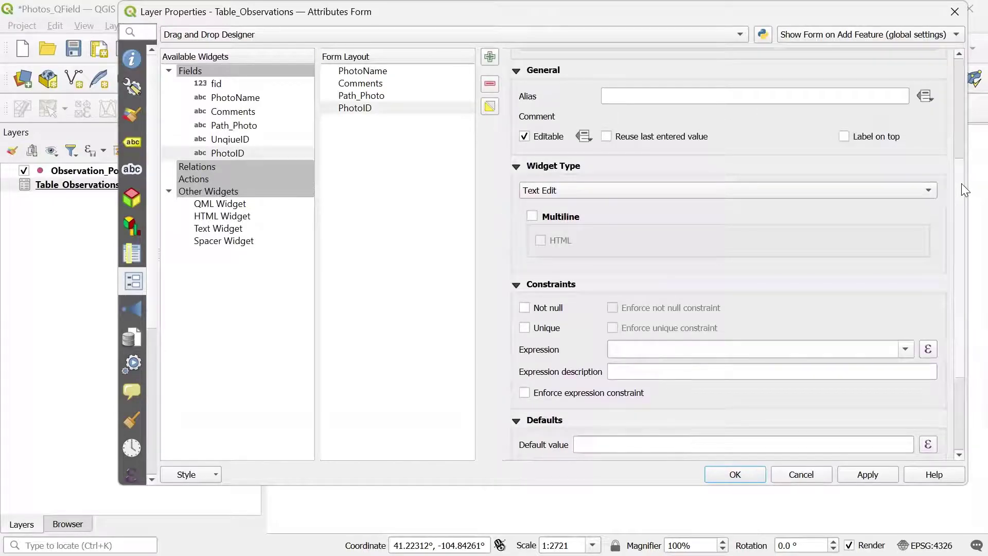
drag(961, 184, 961, 173)
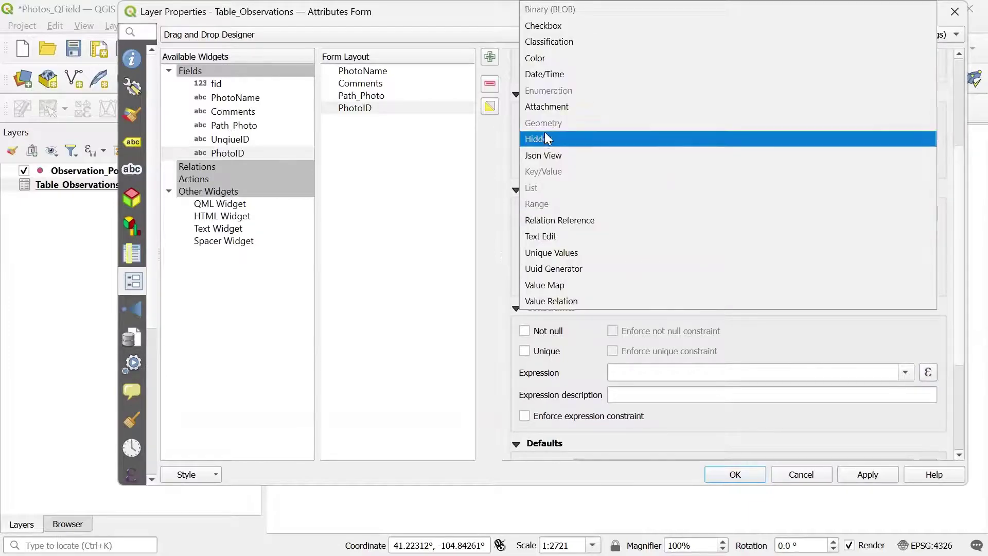
click(550, 136)
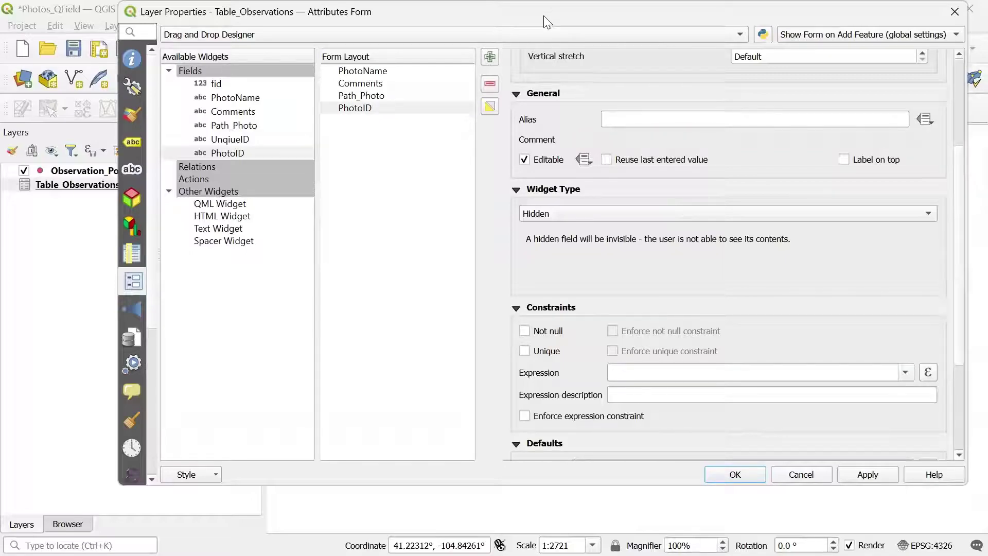
drag(543, 15, 524, 34)
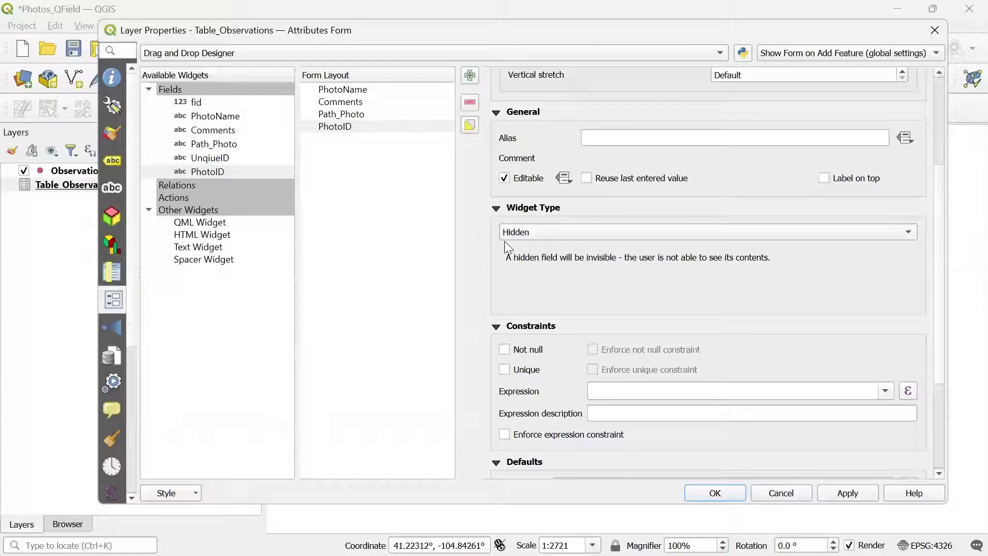
scroll(942, 210, down, 5)
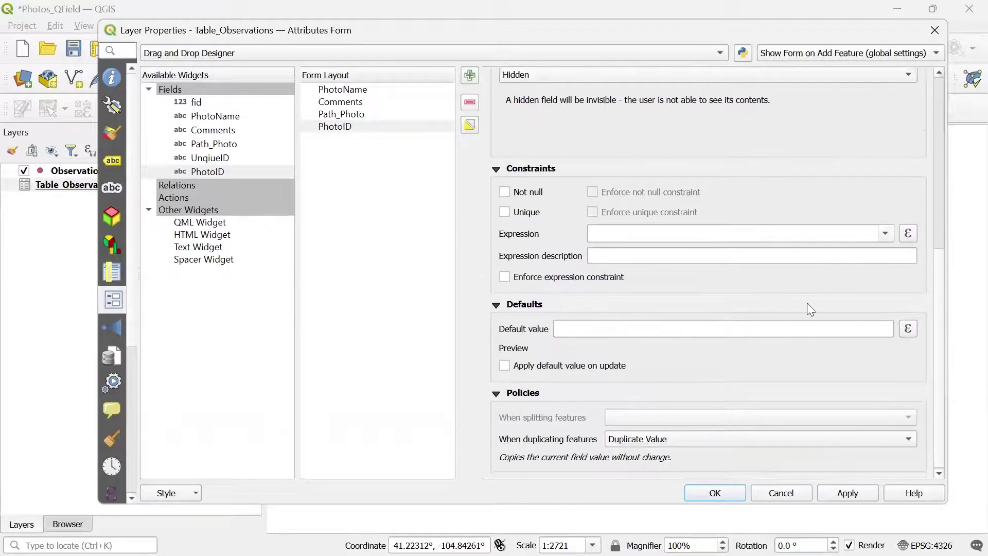
Give PhotoID the default value uuid('Withoutbraces'), then apply and close the layer properties
click(907, 330)
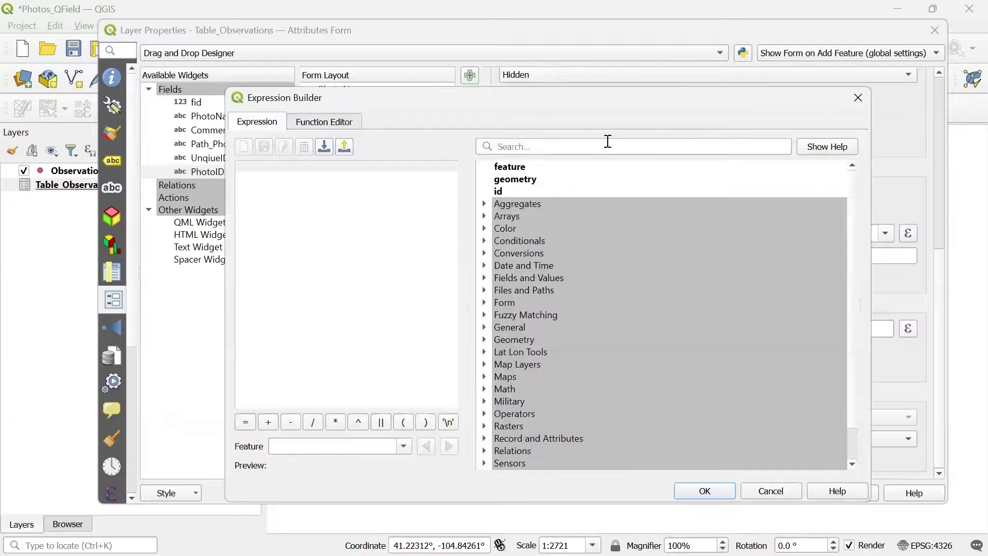
click(541, 147)
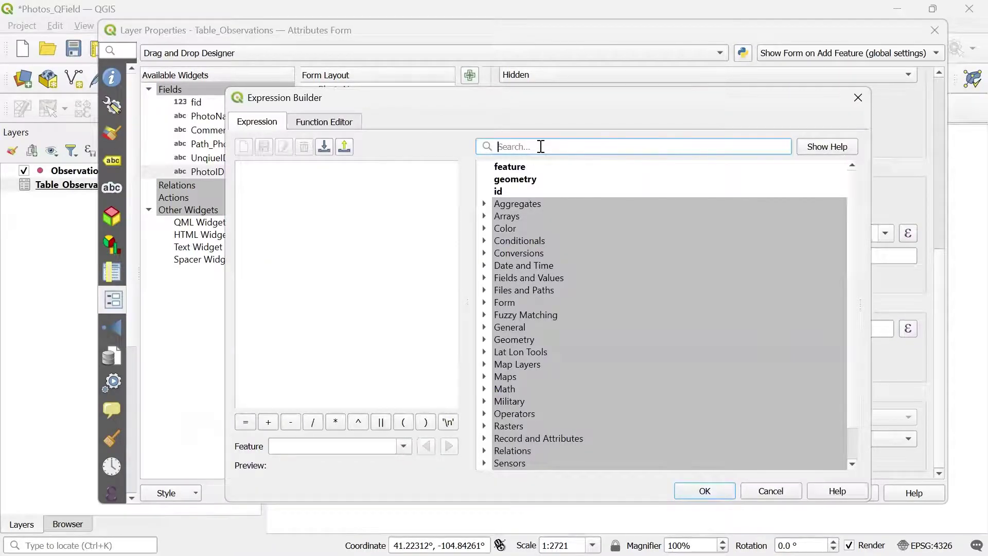
text(uuid)
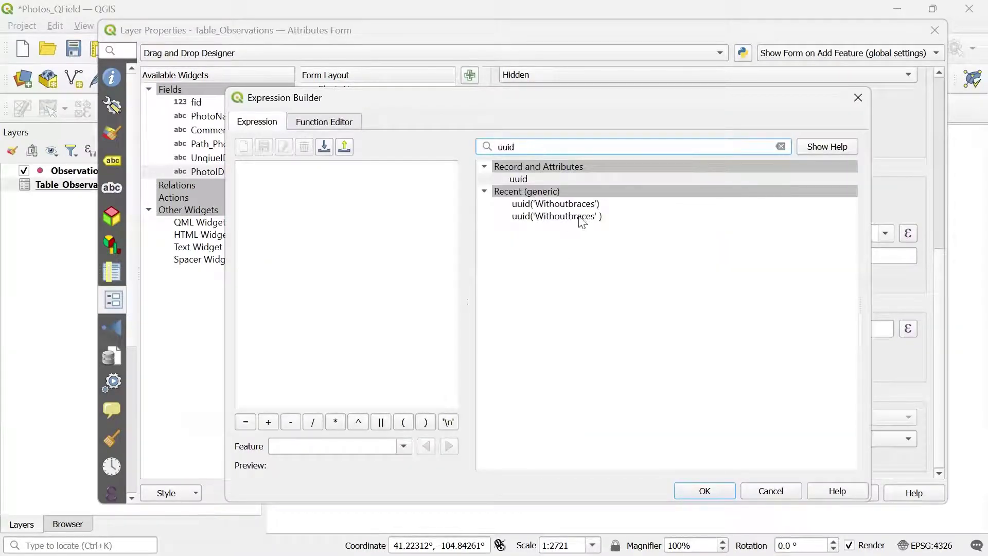
click(584, 204)
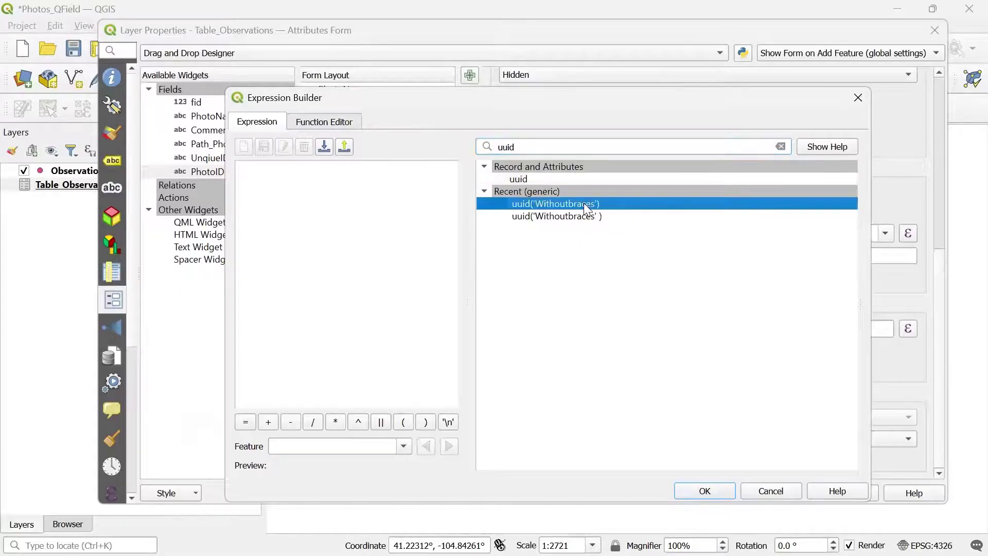
double_click(584, 205)
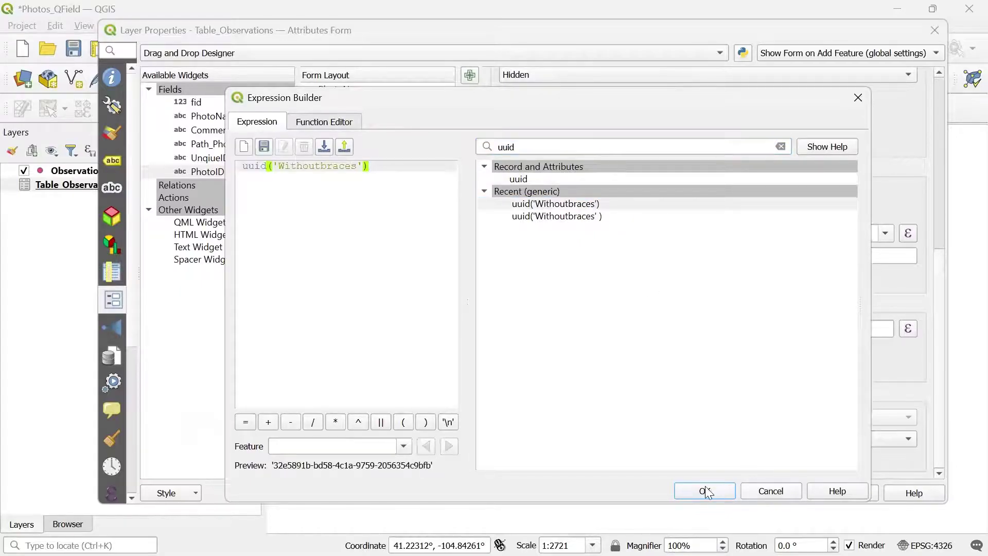
click(706, 491)
click(831, 494)
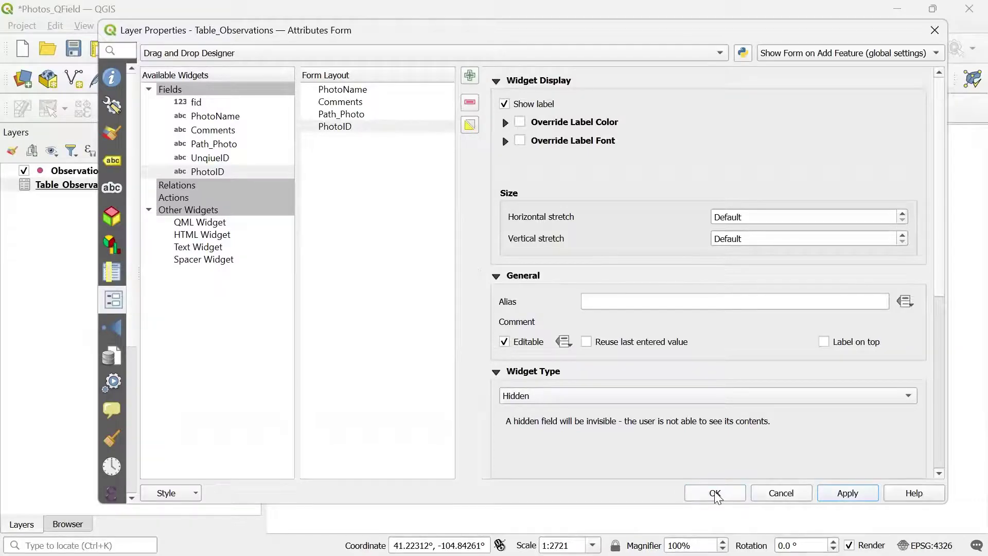
click(715, 493)
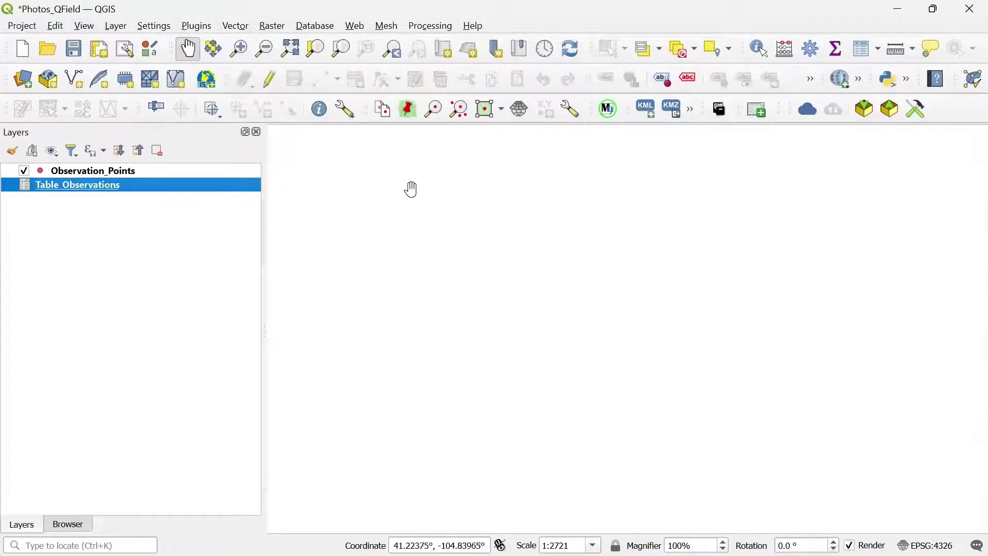
Save the project, add the QuickMapServices Google Satellite basemap, then save again
click(76, 54)
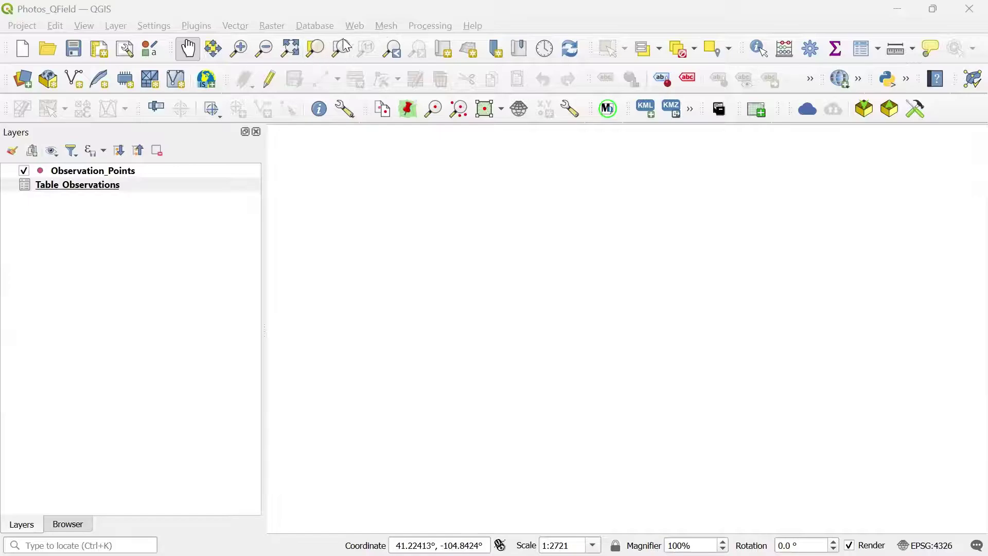
click(355, 26)
mouse_move(366, 82)
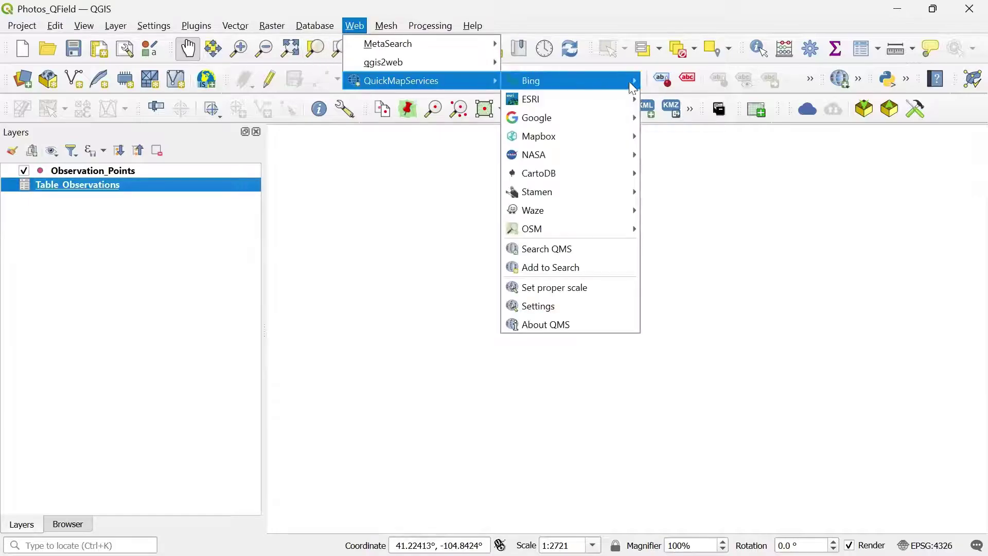
mouse_move(591, 97)
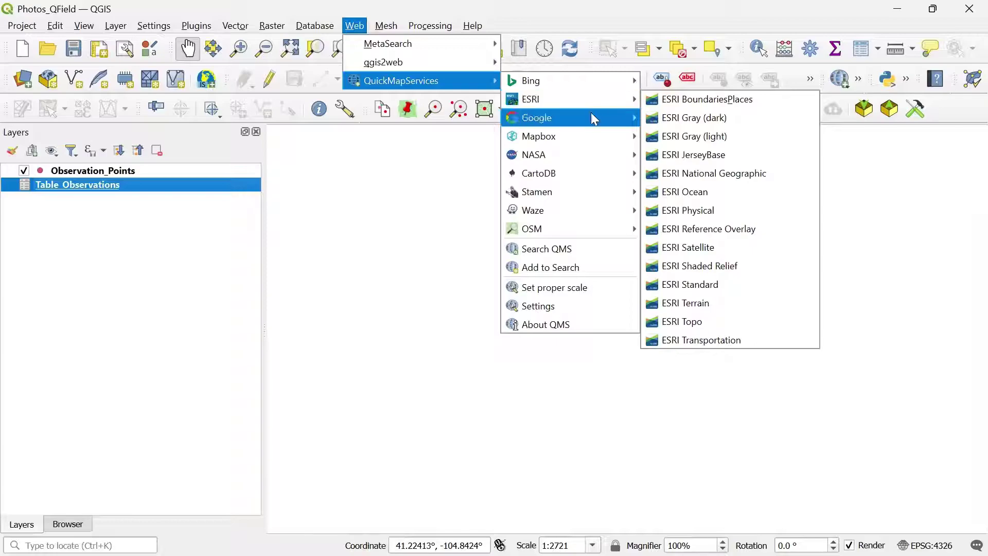
mouse_move(590, 116)
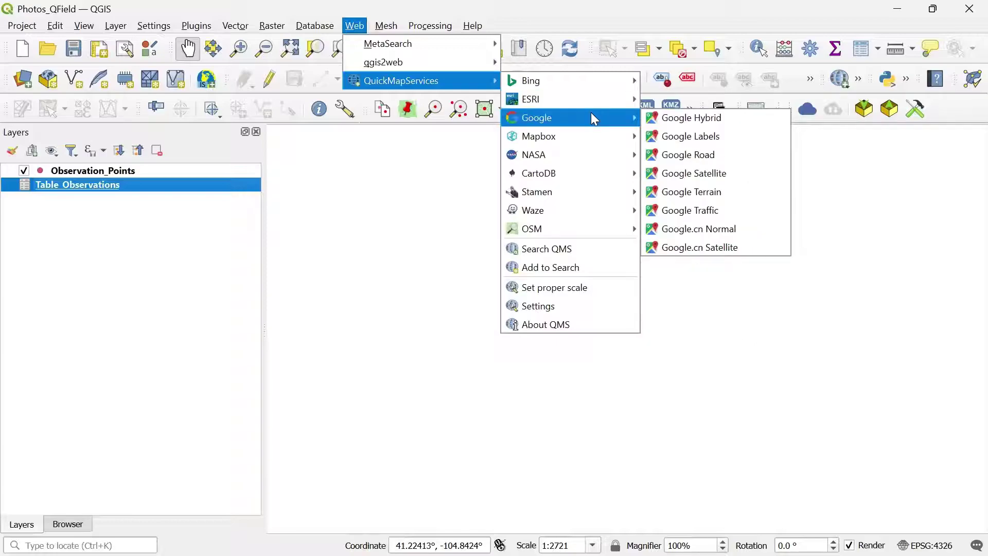
click(713, 176)
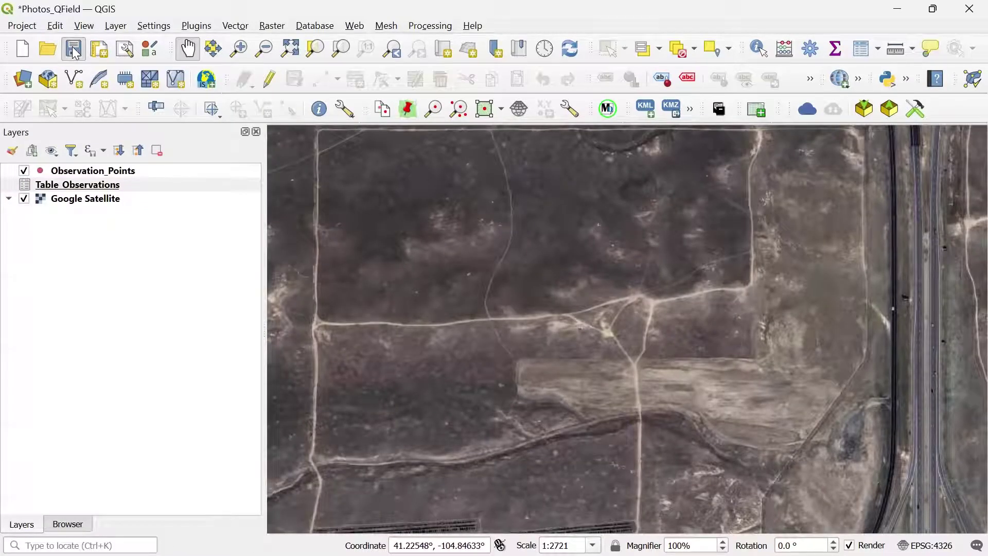
click(74, 50)
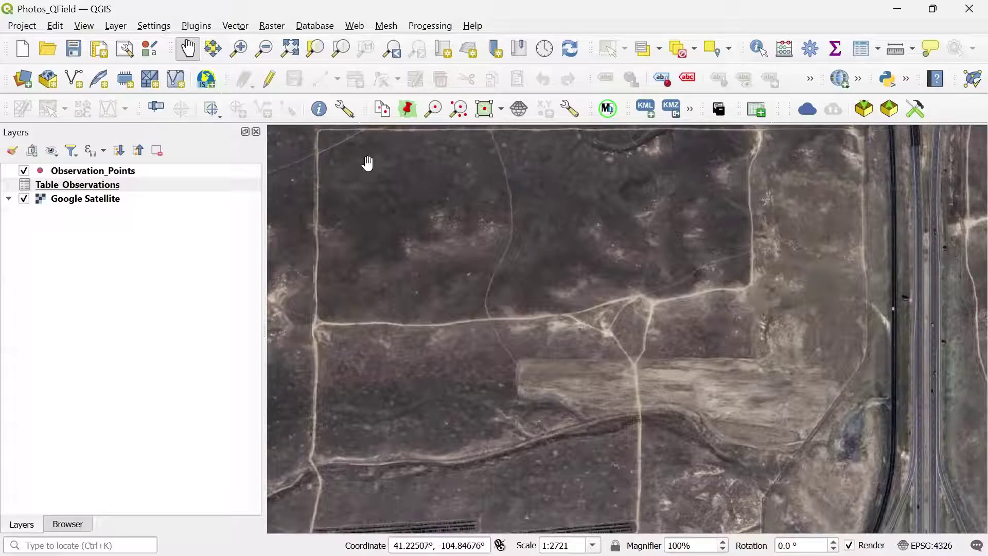
click(198, 27)
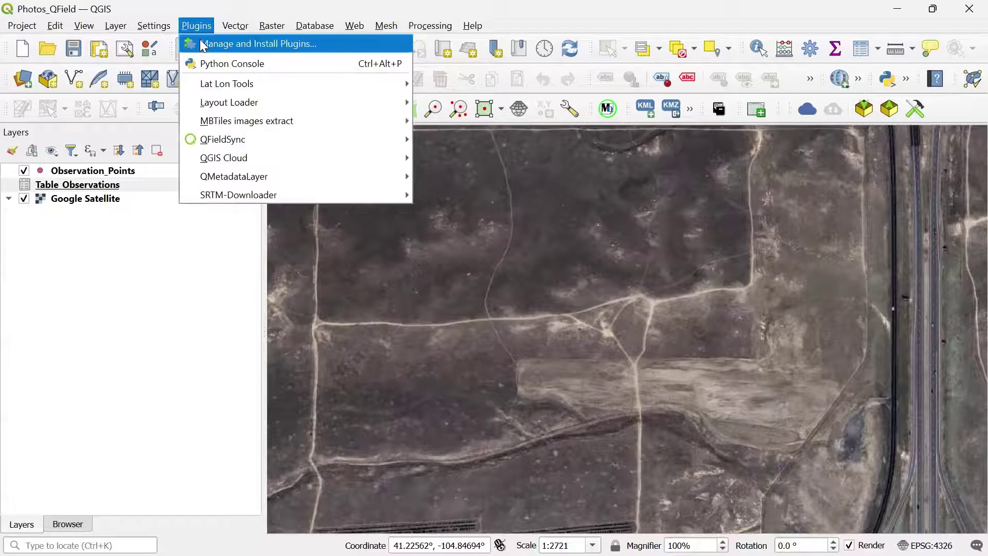
click(203, 45)
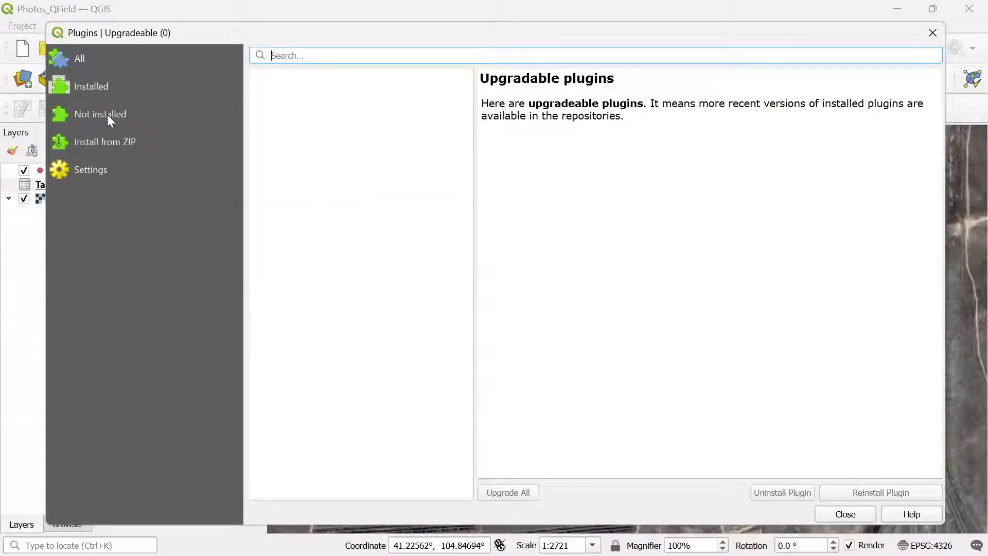
click(87, 86)
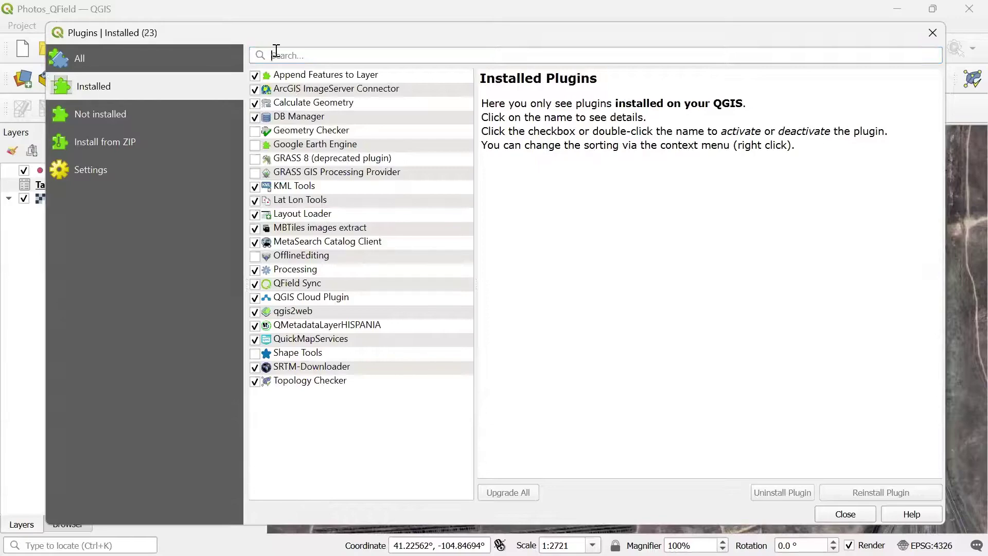
click(291, 283)
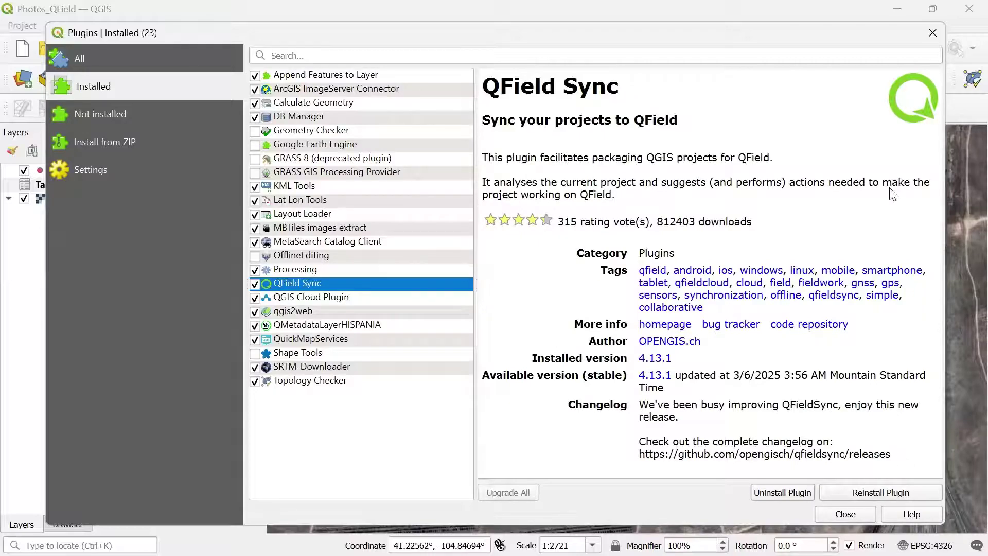
click(861, 514)
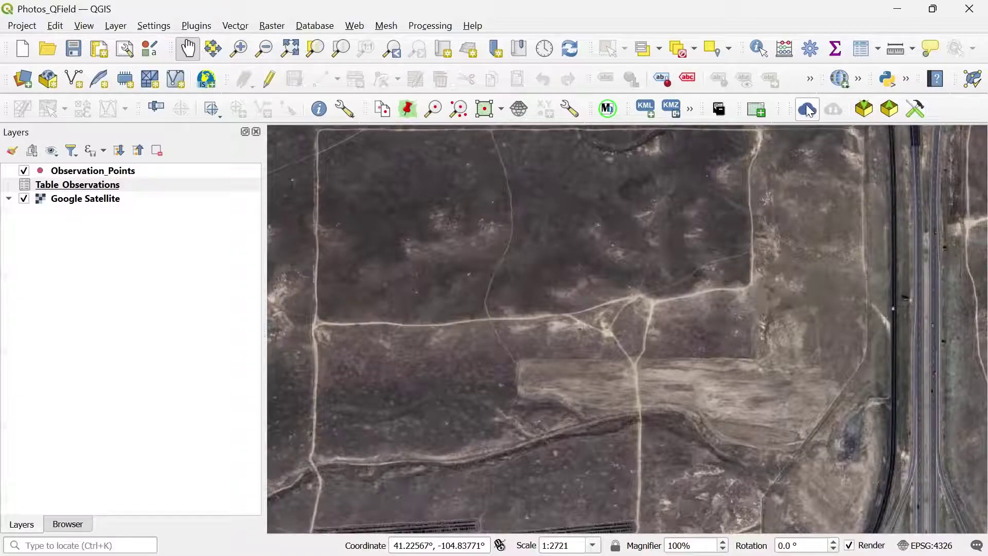
In the QField project configuration, set the base map layer to Google Satellite
click(919, 117)
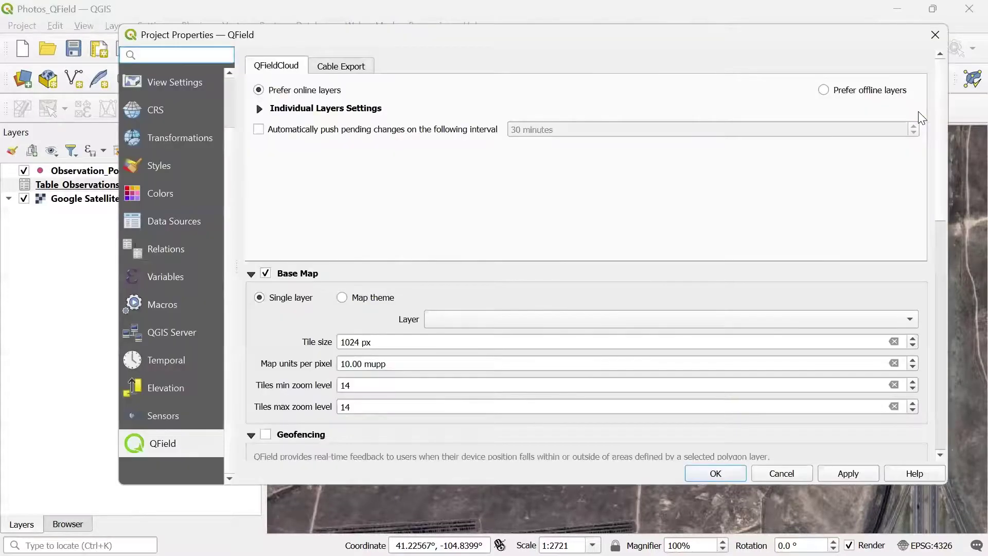
drag(456, 36, 461, 67)
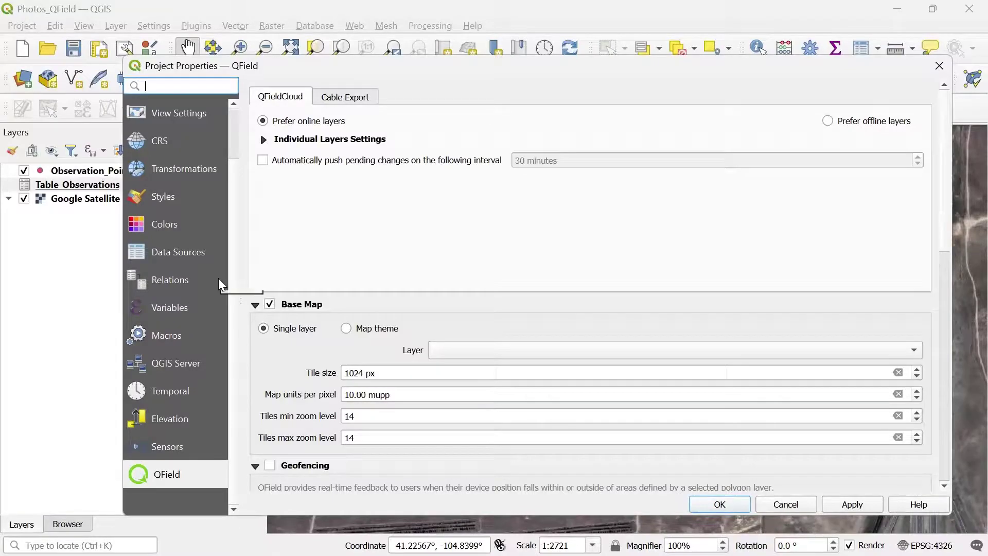
click(439, 347)
click(469, 354)
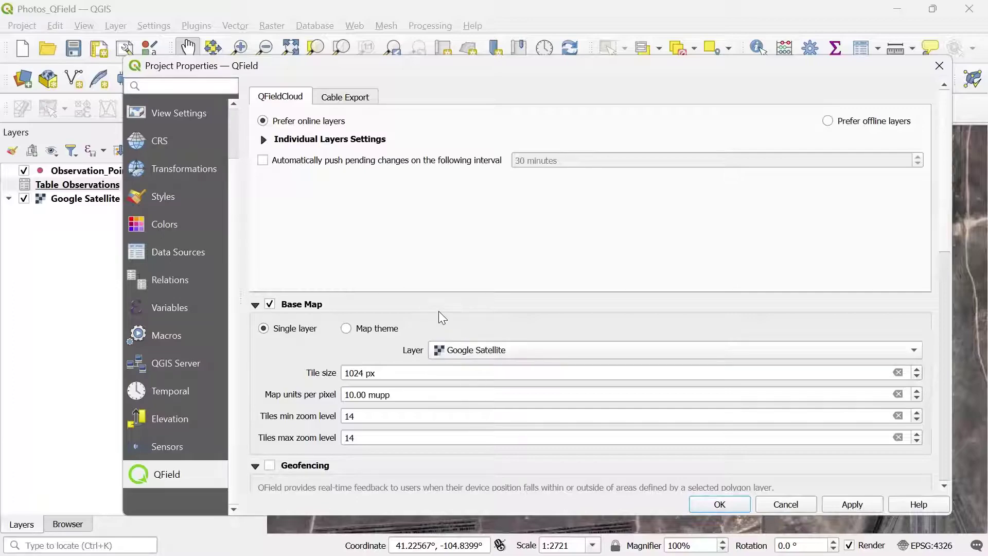
Set Observation_Points and Table_Observations to Offline editing for cable export and confirm
click(350, 102)
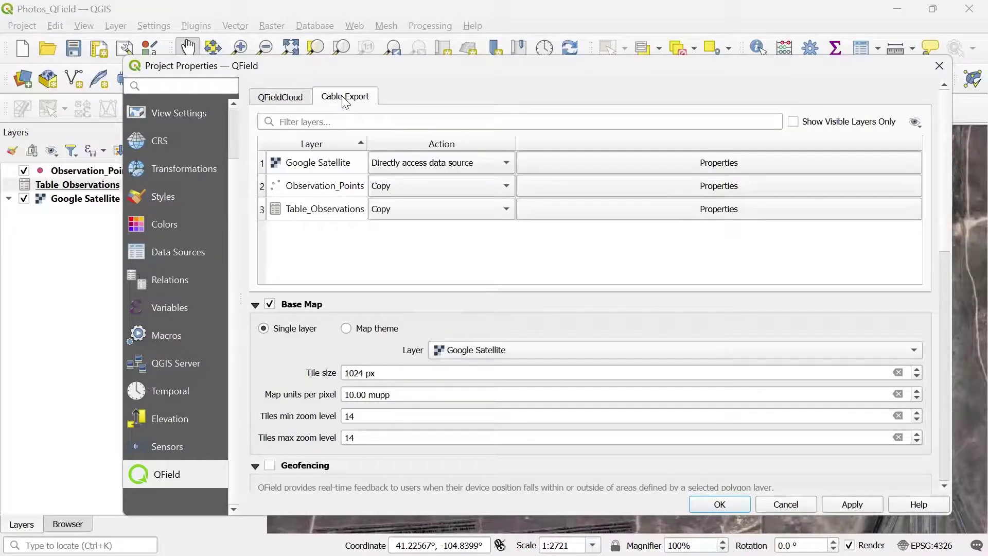
click(397, 189)
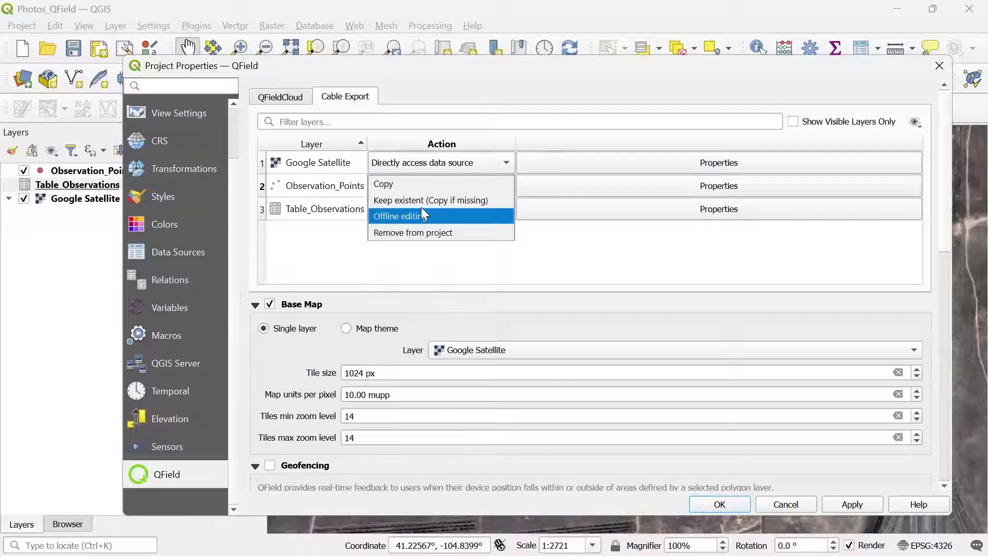
click(404, 217)
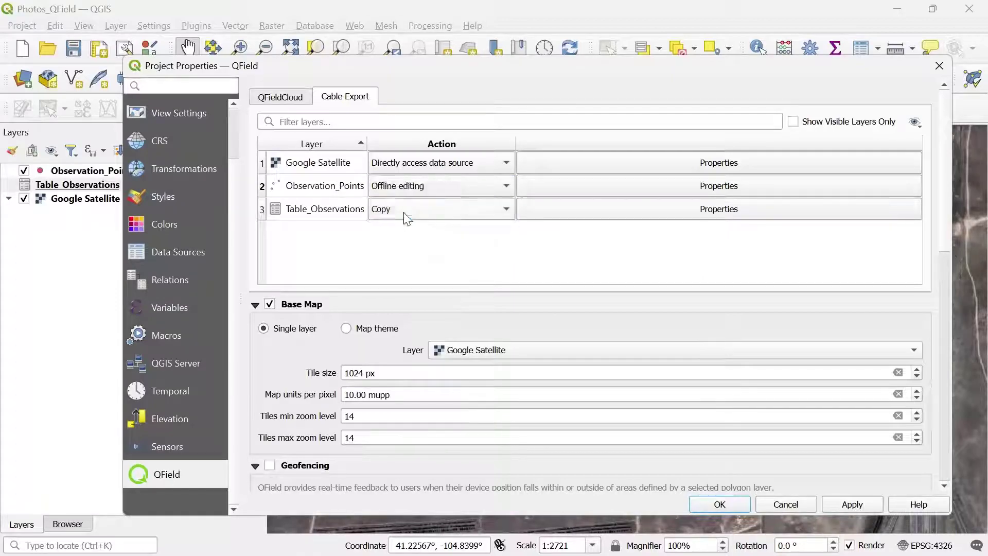
click(398, 222)
click(399, 237)
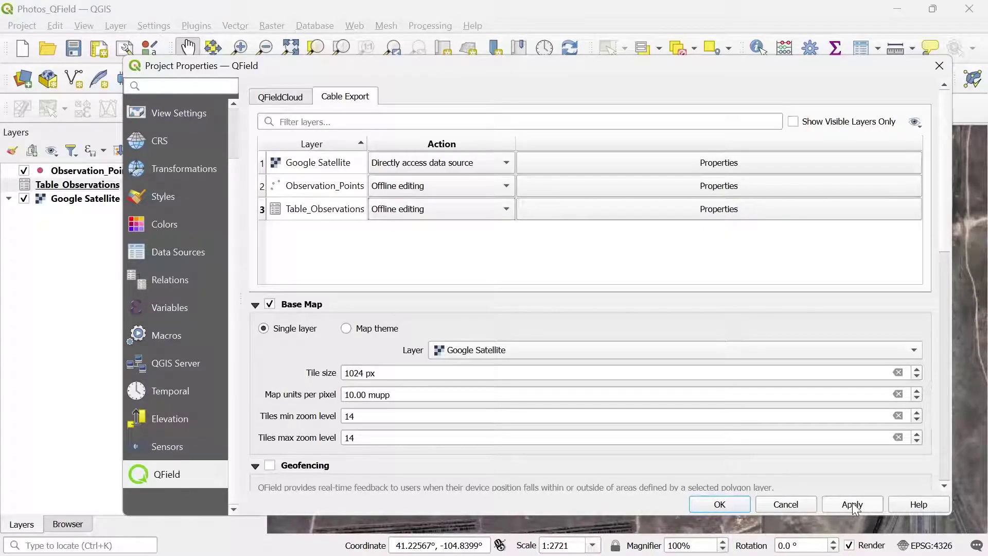
click(719, 503)
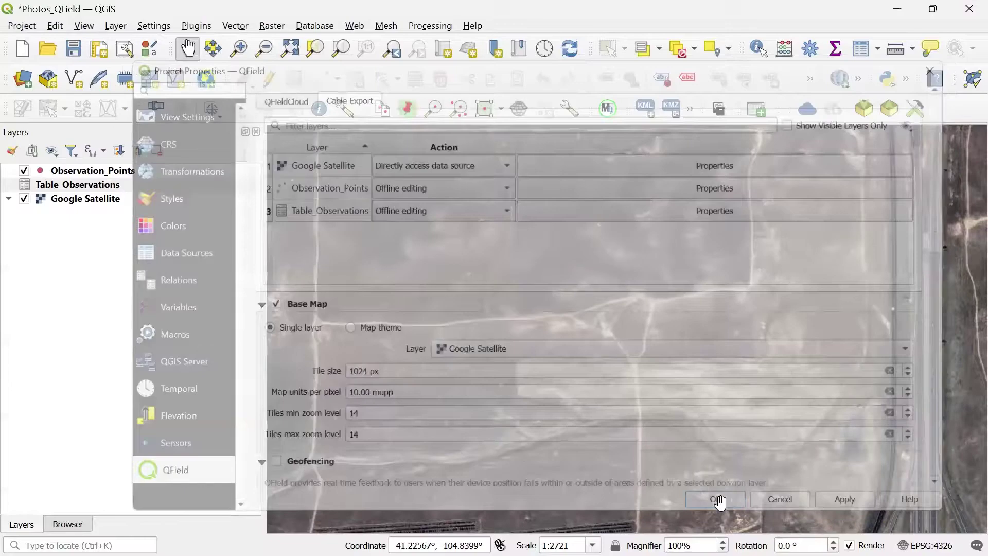